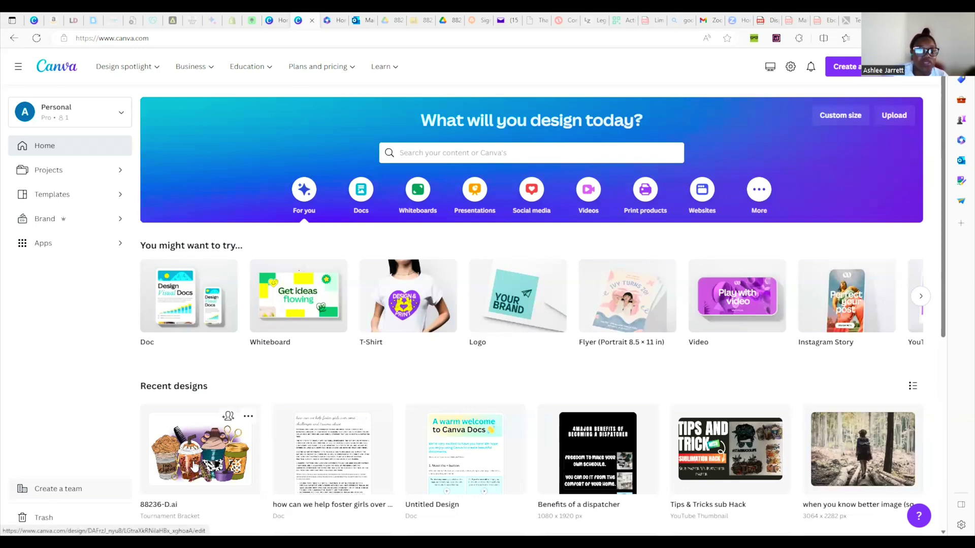
Step: Open the 88236-D.ai Hair Stylist coffee-cup artwork in the Canva editor
{"action": "left_click", "coordinate": [197, 466]}
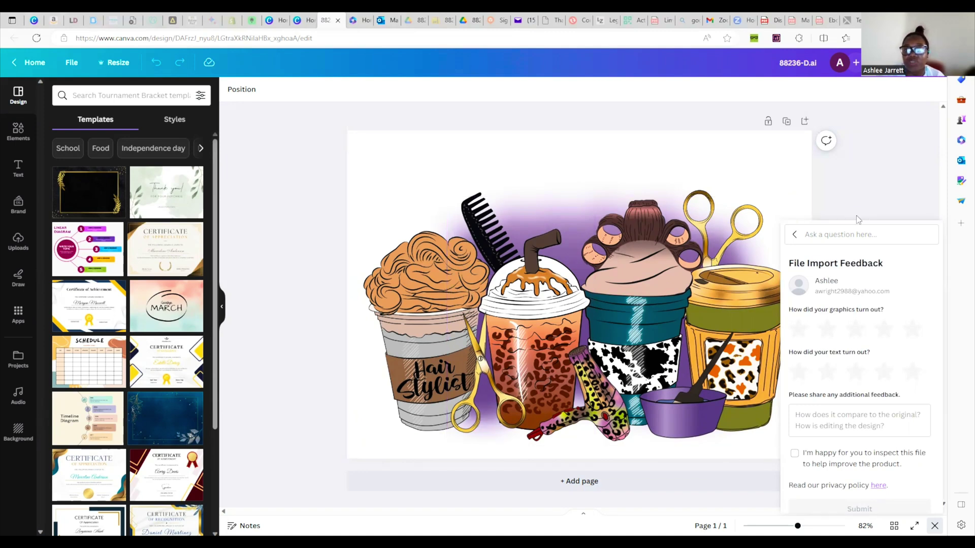
{"action": "key", "text": "Escape"}
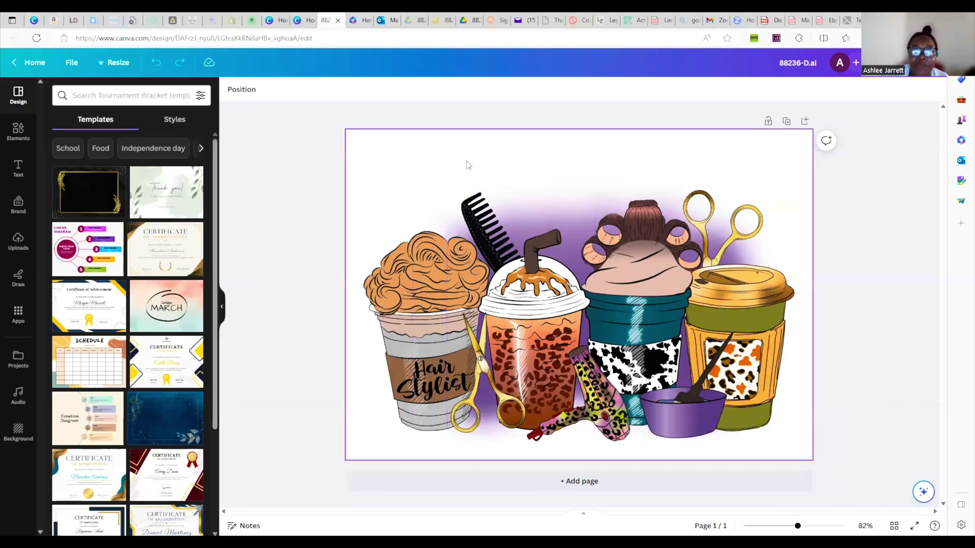
{"action": "left_click", "coordinate": [391, 155]}
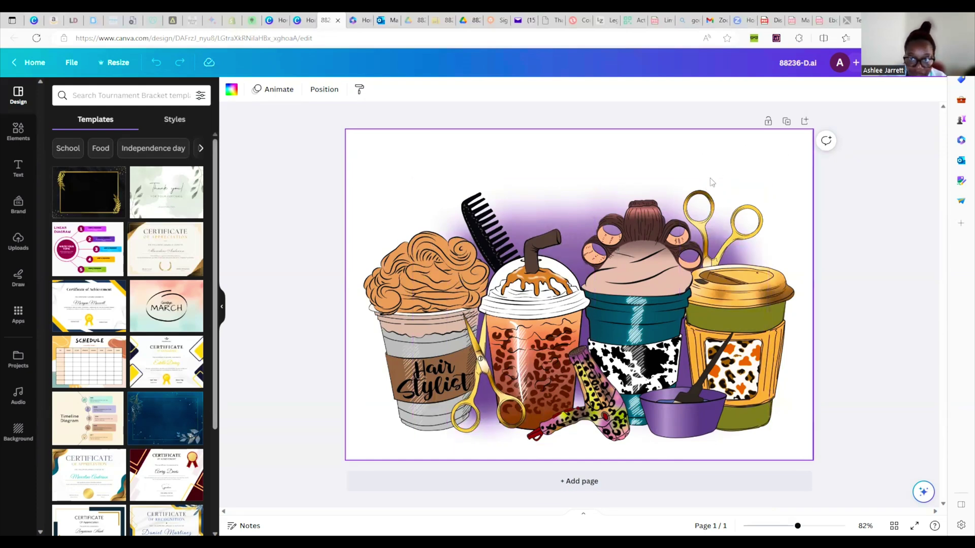
Step: Duplicate the cup-artwork page, raise its left cups image, and add a blank third page
{"action": "left_click", "coordinate": [787, 123]}
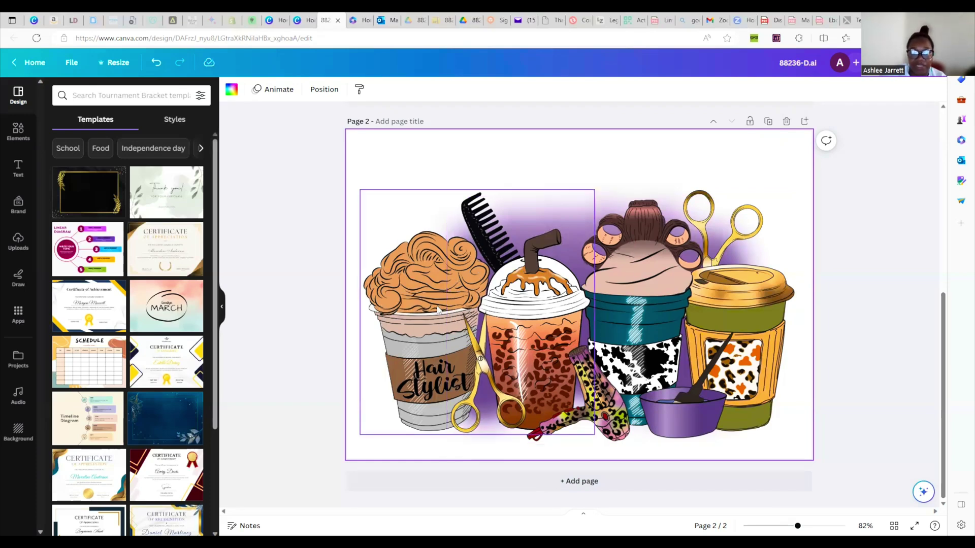
{"action": "left_click_drag", "start_coordinate": [430, 313], "coordinate": [409, 237]}
{"action": "left_click", "coordinate": [526, 482]}
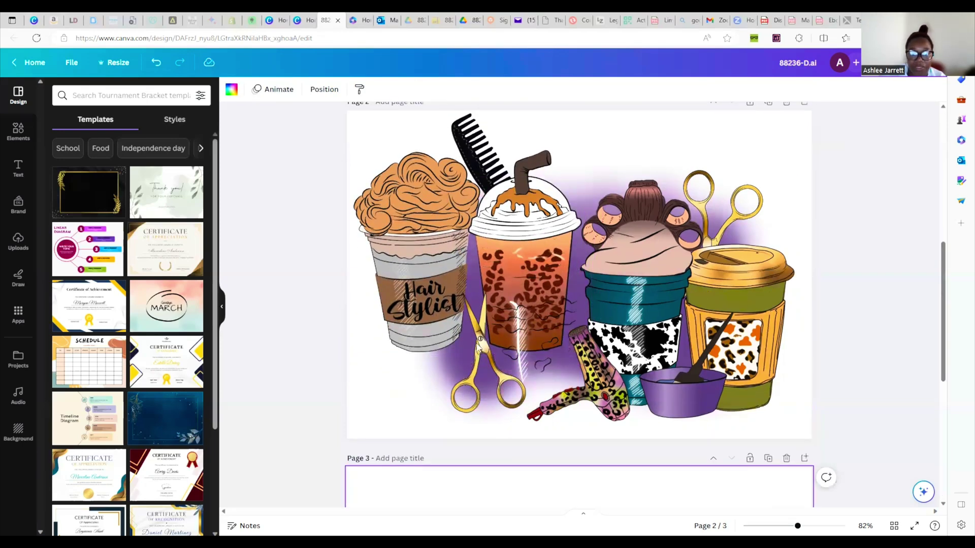
Step: Move the cups image down onto Page 3, undoing the scissors-and-rollers image's accidental move
{"action": "scroll", "coordinate": [583, 244], "scroll_direction": "up", "scroll_amount": 4}
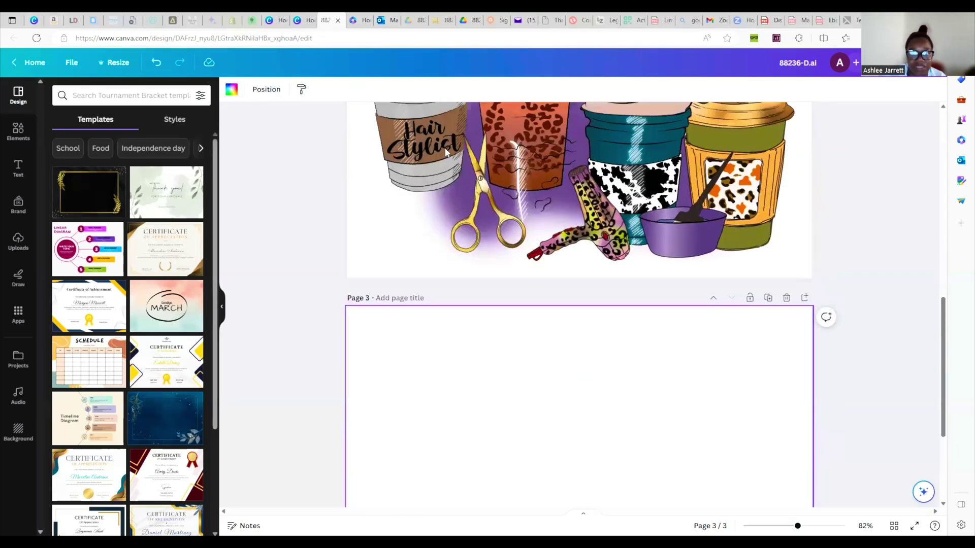
{"action": "left_click", "coordinate": [440, 148]}
{"action": "left_click_drag", "start_coordinate": [403, 438], "coordinate": [540, 419]}
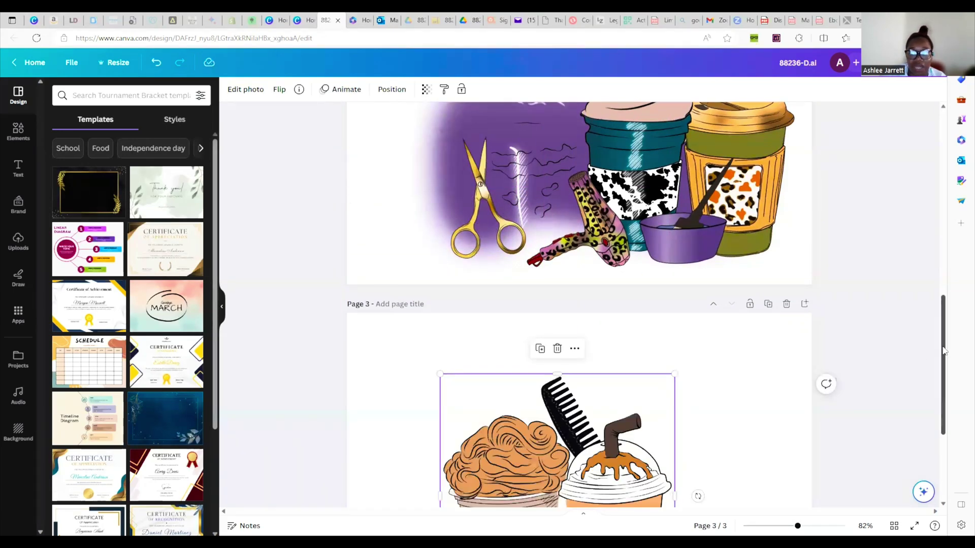
{"action": "scroll", "coordinate": [648, 365], "scroll_direction": "up", "scroll_amount": 1}
{"action": "scroll", "coordinate": [647, 364], "scroll_direction": "down", "scroll_amount": 3}
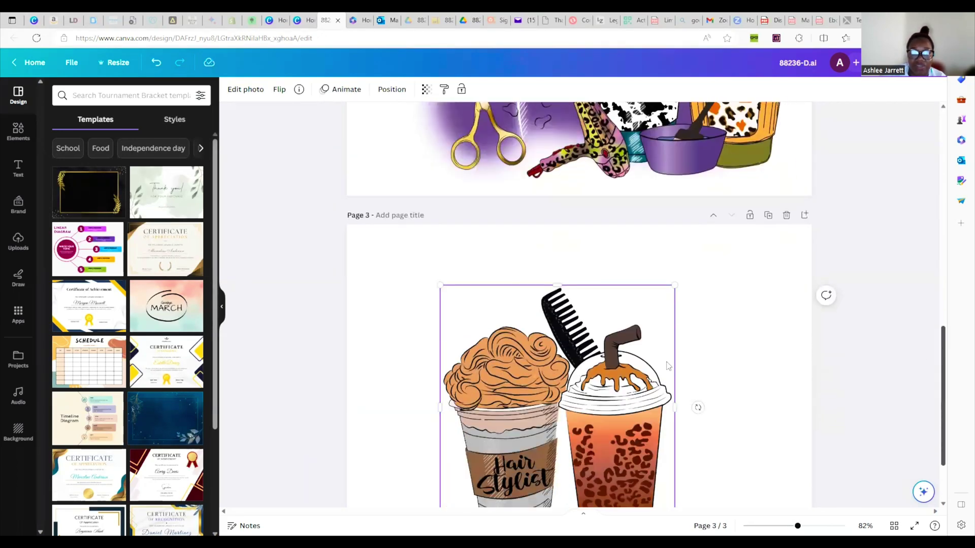
{"action": "left_click_drag", "start_coordinate": [572, 384], "coordinate": [490, 347]}
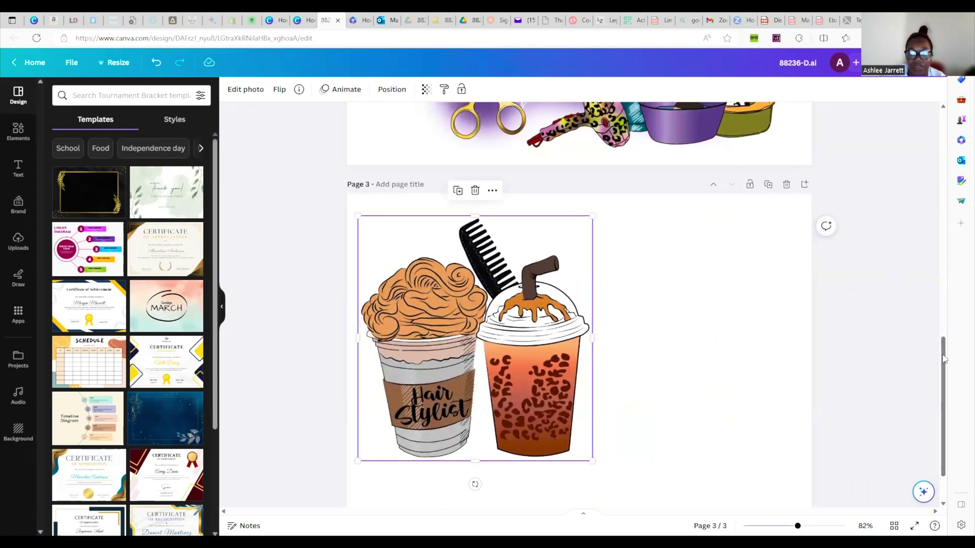
{"action": "left_click_drag", "start_coordinate": [943, 359], "coordinate": [945, 316]}
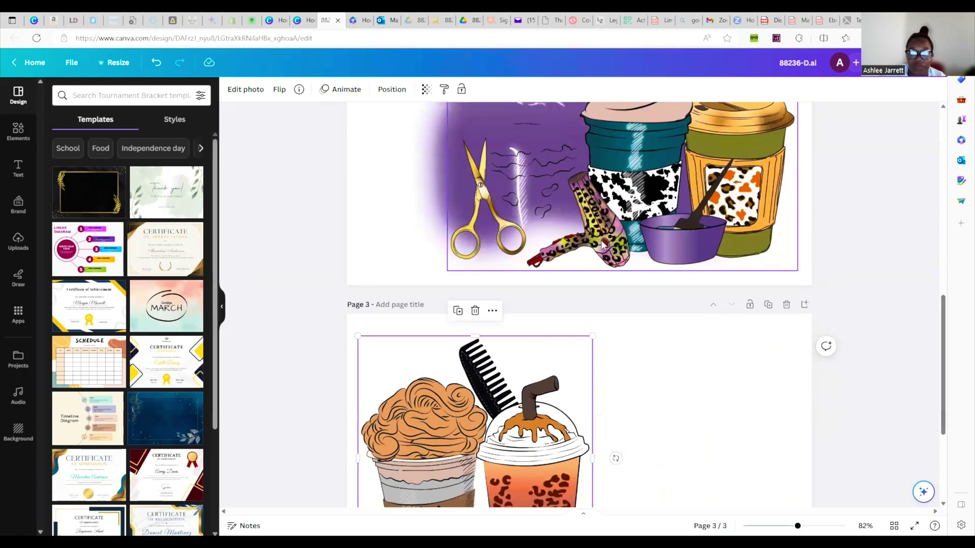
{"action": "left_click_drag", "start_coordinate": [602, 244], "coordinate": [613, 426]}
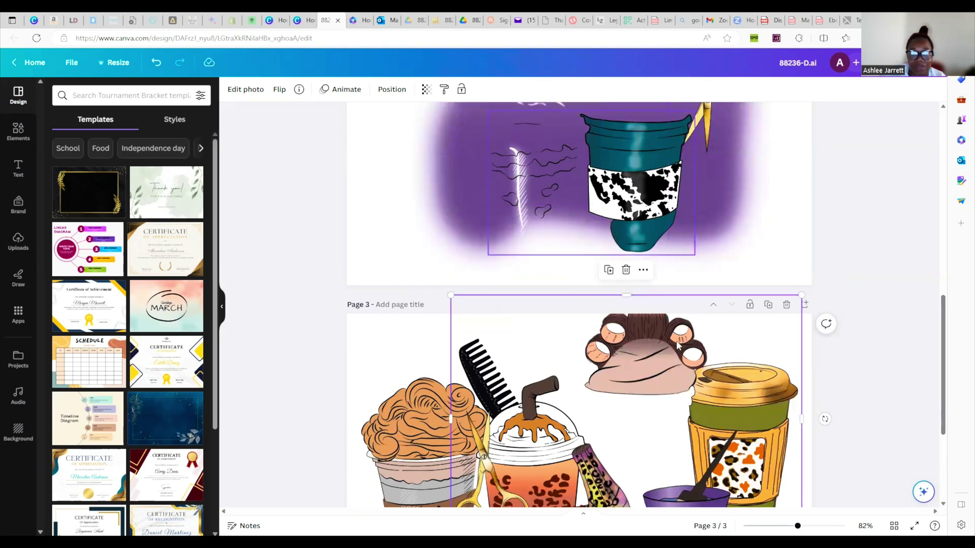
{"action": "key", "text": "Delete"}
{"action": "key", "text": "ctrl+z"}
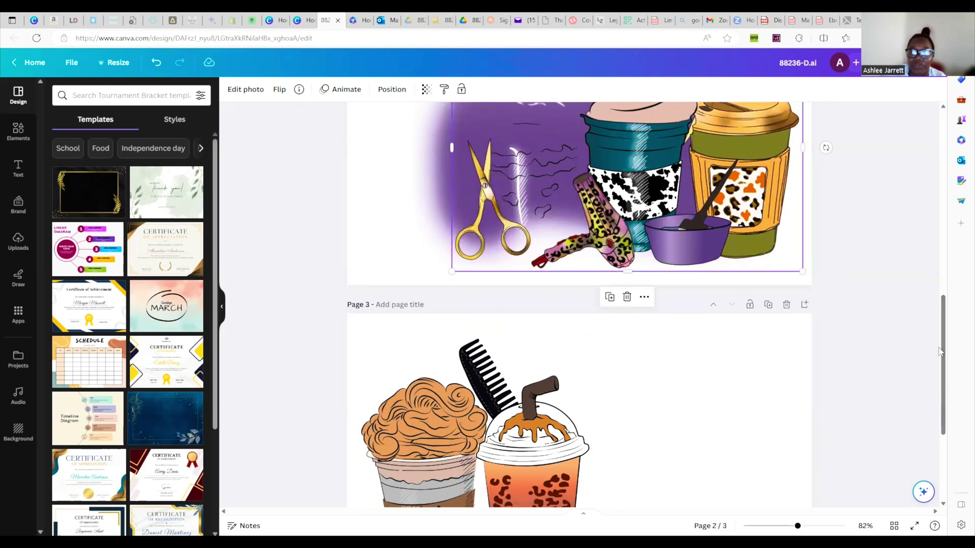
Step: Drag the Hair Stylist cup pair back up onto Page 2 to complete the illustration
{"action": "scroll", "coordinate": [936, 316], "scroll_direction": "up", "scroll_amount": 5}
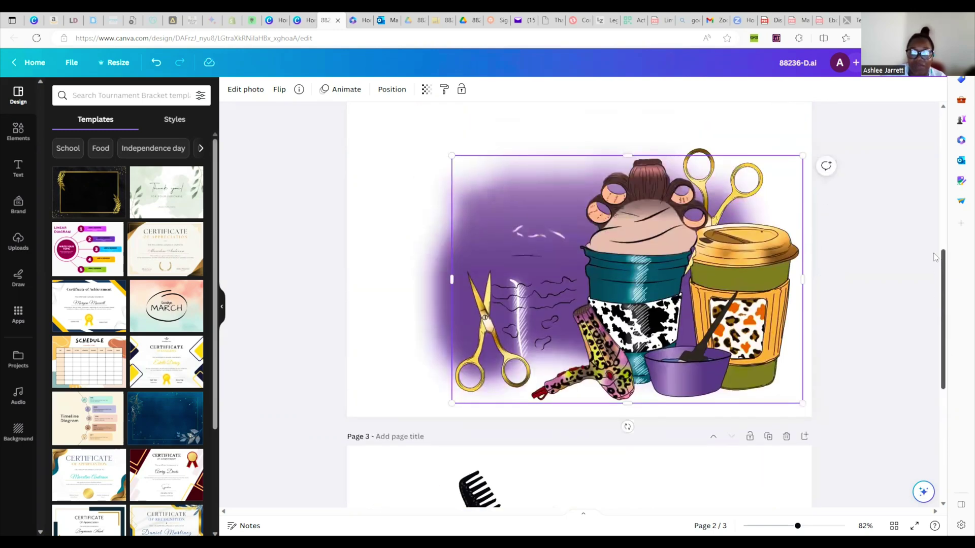
{"action": "scroll", "coordinate": [870, 326], "scroll_direction": "down", "scroll_amount": 3}
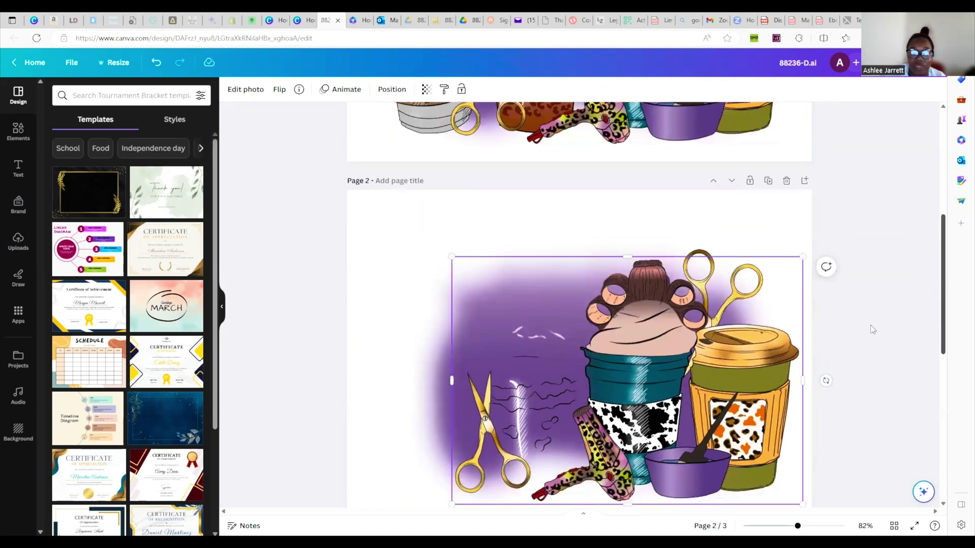
{"action": "left_click", "coordinate": [376, 212]}
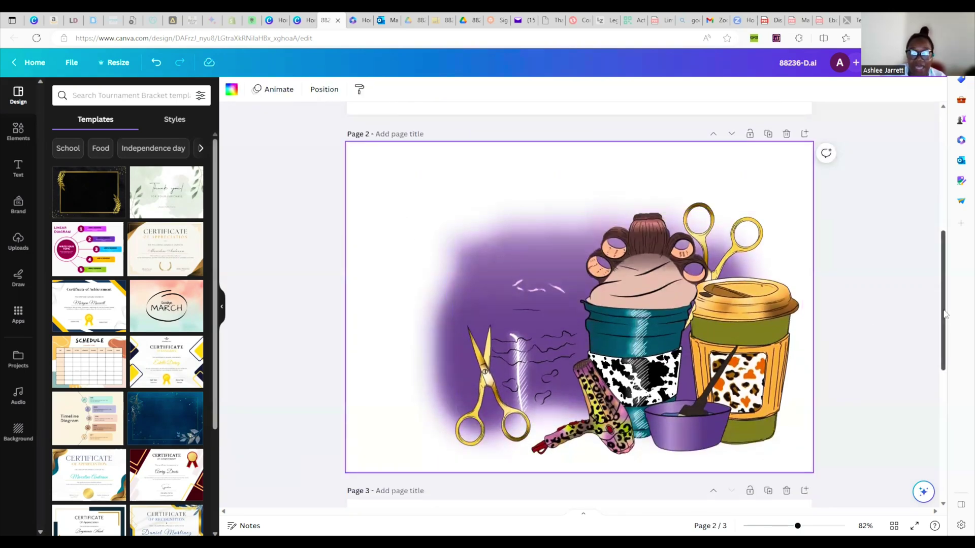
{"action": "left_click_drag", "start_coordinate": [945, 310], "coordinate": [941, 399]}
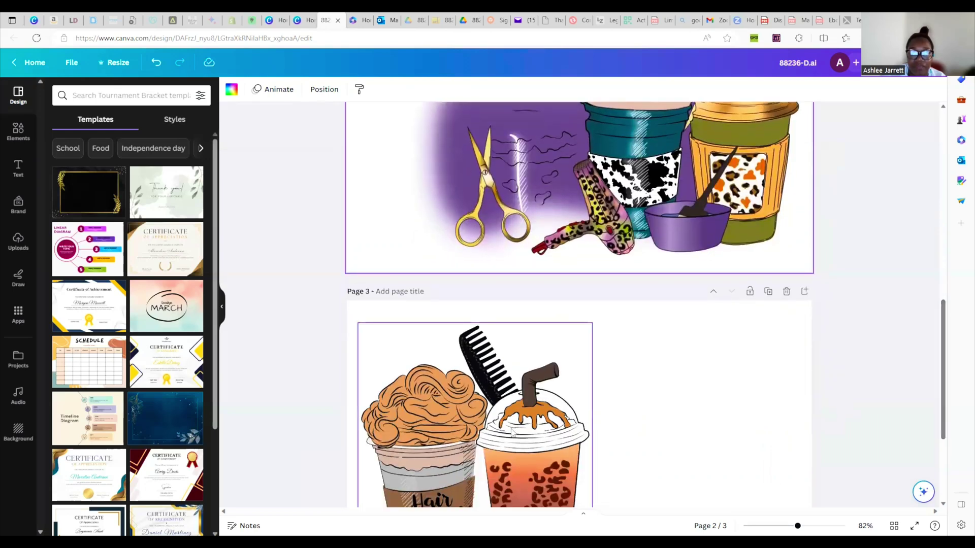
{"action": "left_click_drag", "start_coordinate": [513, 427], "coordinate": [506, 133]}
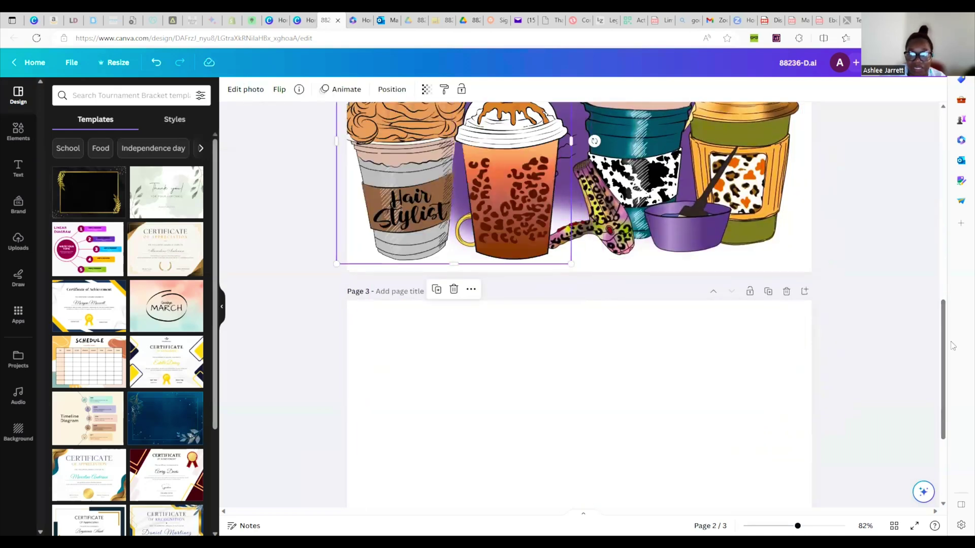
{"action": "left_click_drag", "start_coordinate": [946, 349], "coordinate": [954, 278]}
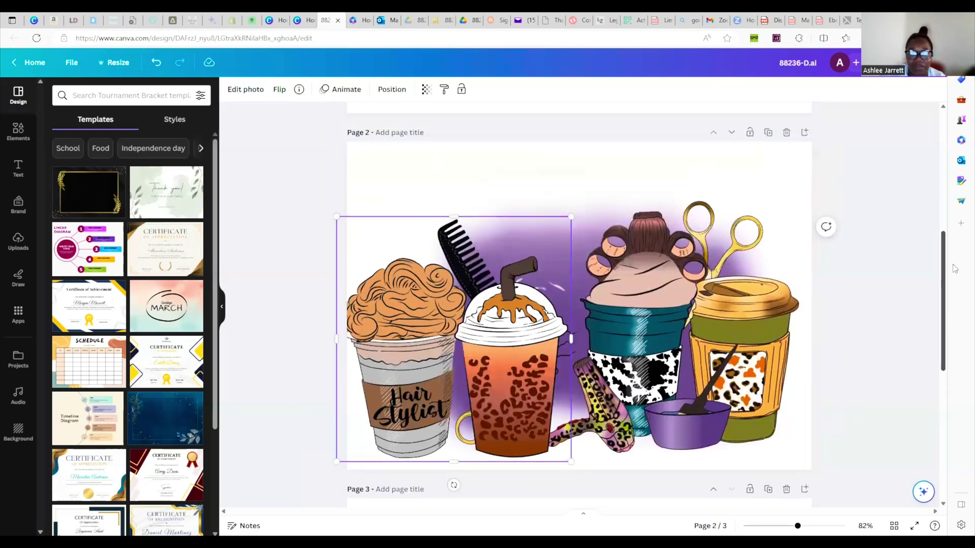
{"action": "scroll", "coordinate": [863, 269], "scroll_direction": "up", "scroll_amount": 1}
{"action": "left_click_drag", "start_coordinate": [487, 379], "coordinate": [510, 349]}
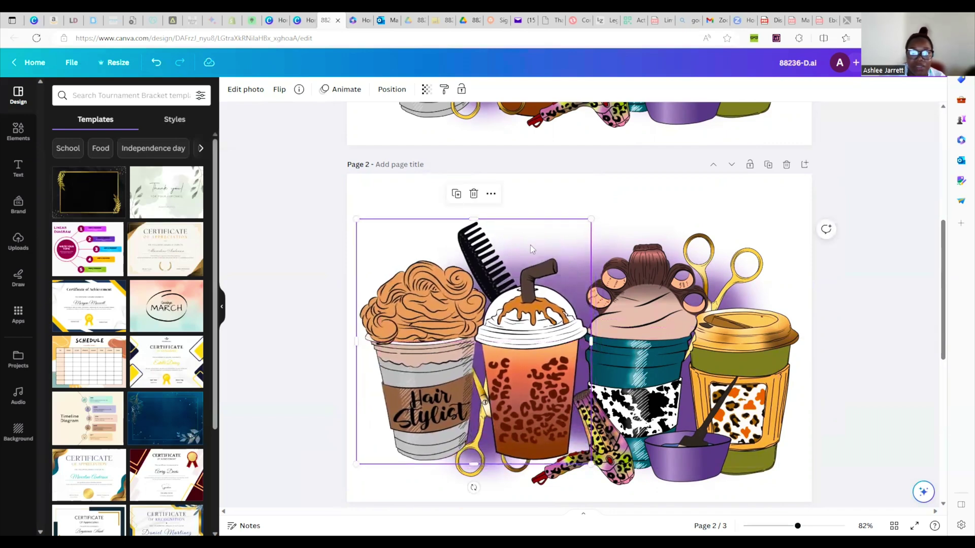
Step: Reorder the Page 2 cup images so the Hair Stylist cups sit in front, nudged slightly down
{"action": "left_click", "coordinate": [489, 193]}
{"action": "mouse_move", "coordinate": [557, 237]}
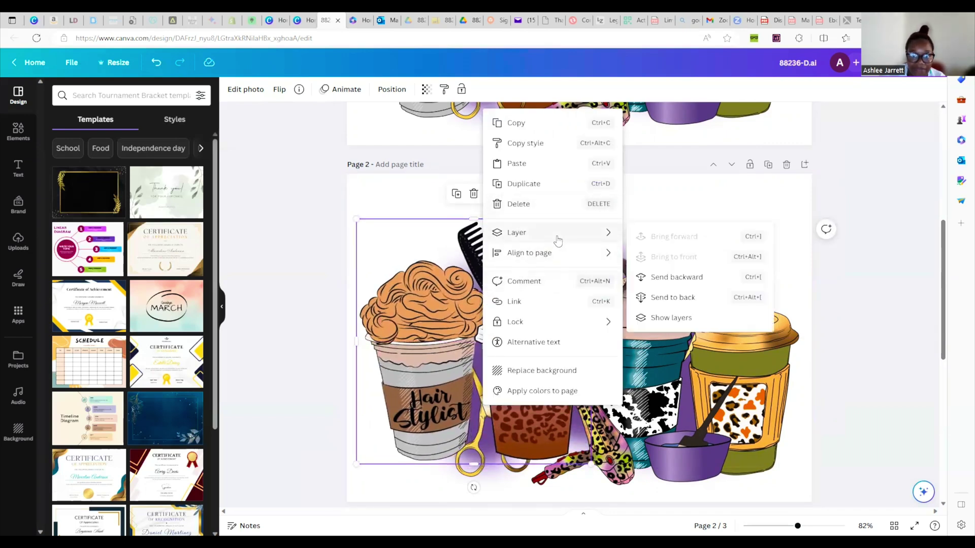
{"action": "left_click", "coordinate": [672, 297]}
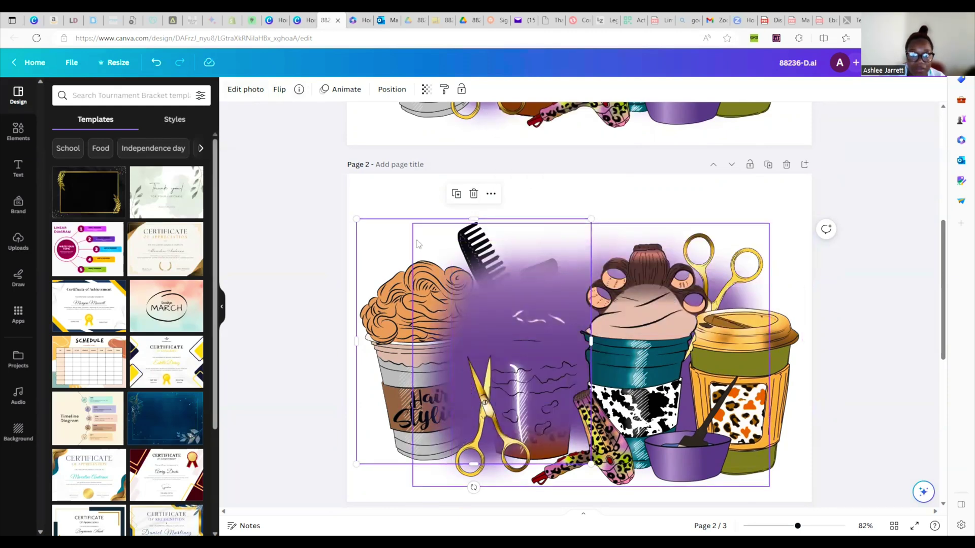
{"action": "right_click", "coordinate": [382, 241]}
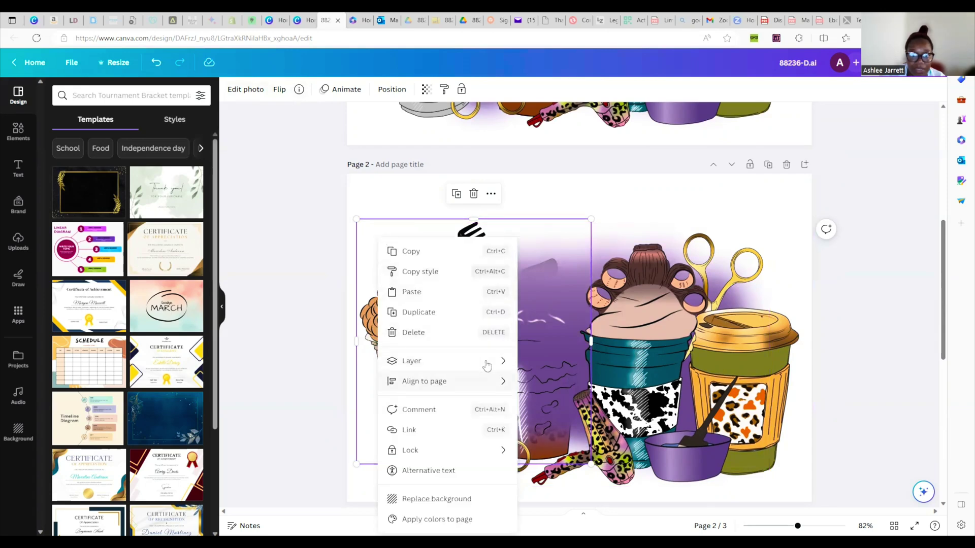
{"action": "mouse_move", "coordinate": [488, 365]}
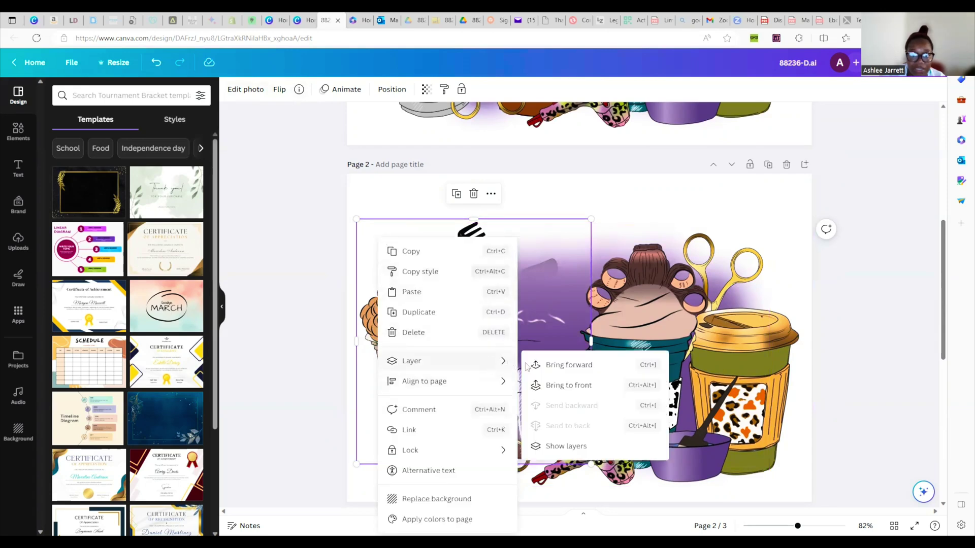
{"action": "left_click", "coordinate": [588, 365]}
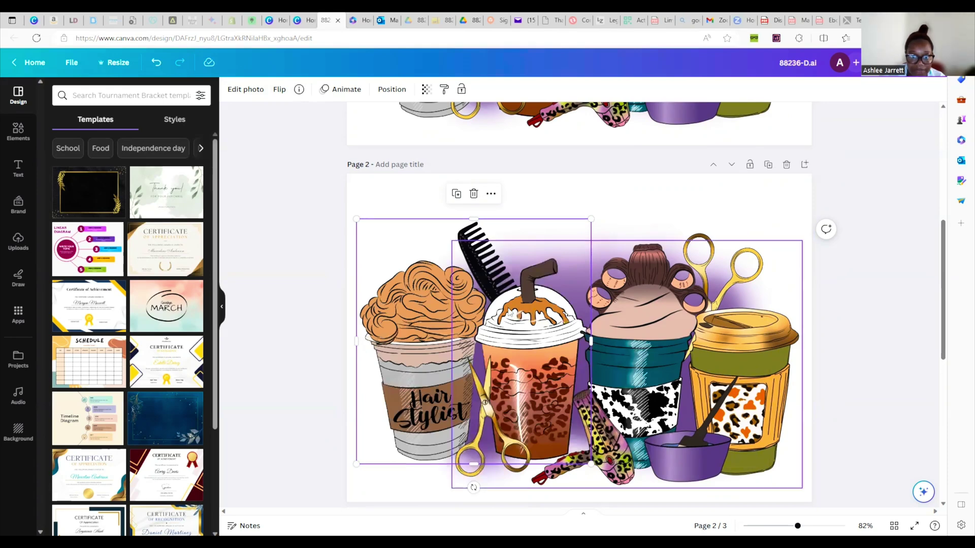
{"action": "mouse_move", "coordinate": [419, 263]}
{"action": "left_mouse_down"}
{"action": "mouse_move", "coordinate": [424, 277]}
{"action": "mouse_move", "coordinate": [419, 269]}
{"action": "left_mouse_up"}
{"action": "left_click", "coordinate": [382, 200]}
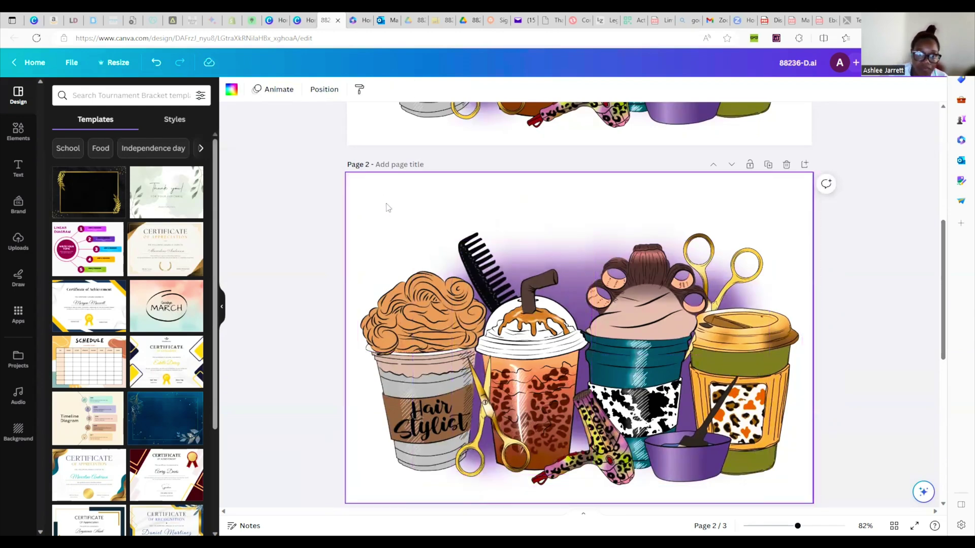
Step: Group all Page 2 artwork elements into one and nudge the group up-left
{"action": "left_click_drag", "start_coordinate": [371, 200], "coordinate": [819, 501]}
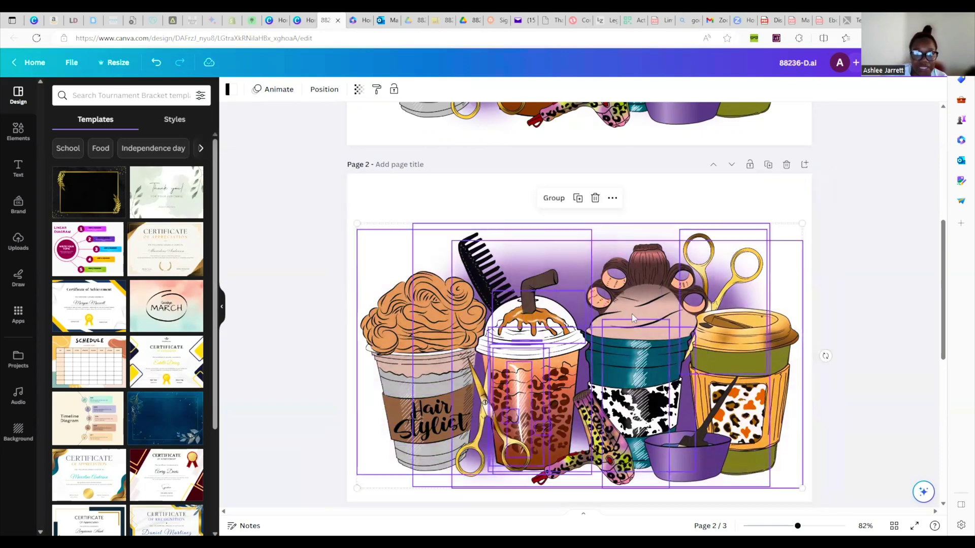
{"action": "left_click", "coordinate": [554, 198]}
{"action": "left_click_drag", "start_coordinate": [602, 359], "coordinate": [581, 360]}
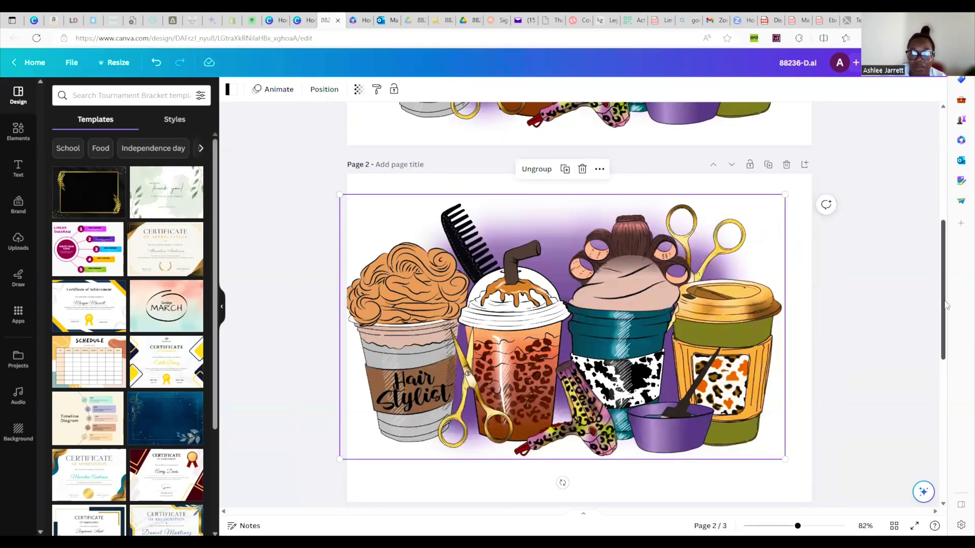
Step: Delete the empty third page
{"action": "scroll", "coordinate": [945, 341], "scroll_direction": "down", "scroll_amount": 3}
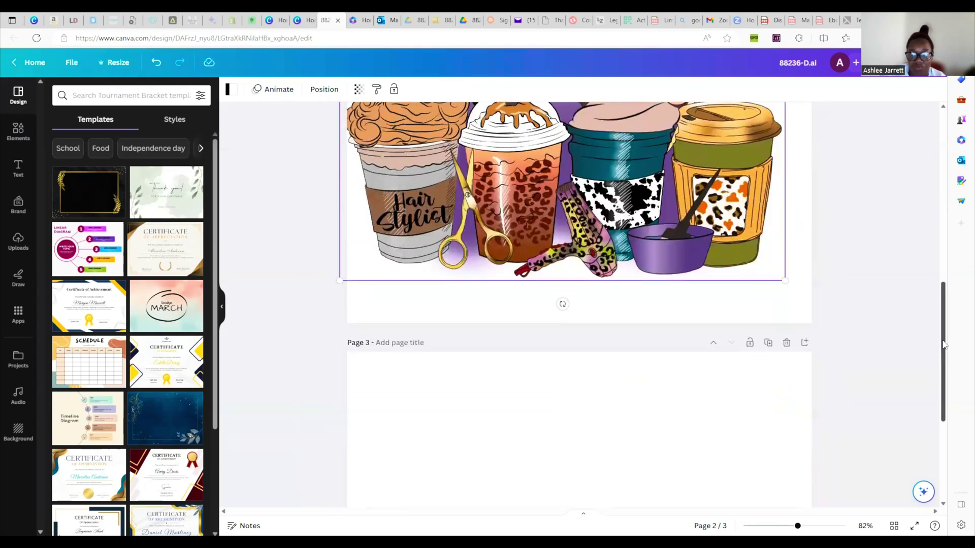
{"action": "left_click", "coordinate": [787, 352]}
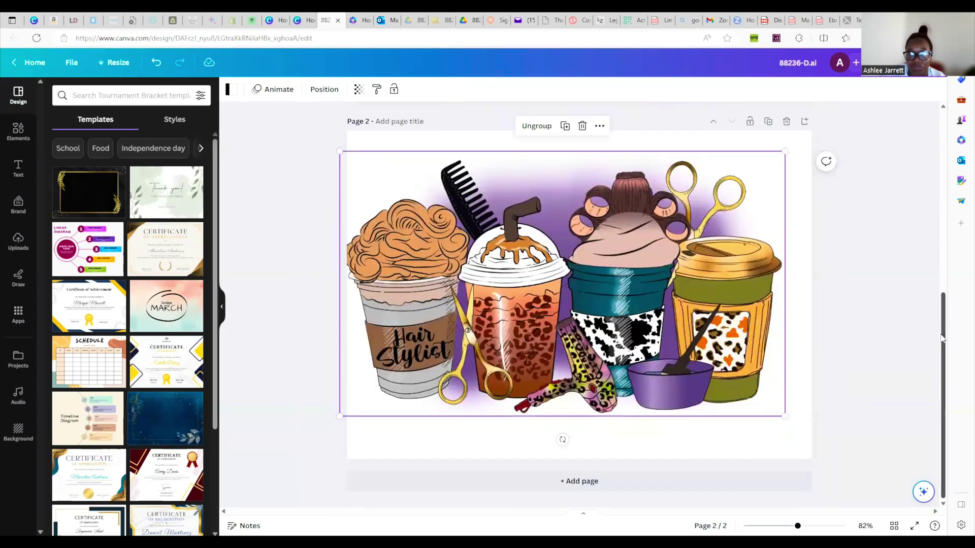
{"action": "scroll", "coordinate": [942, 325], "scroll_direction": "up", "scroll_amount": 3}
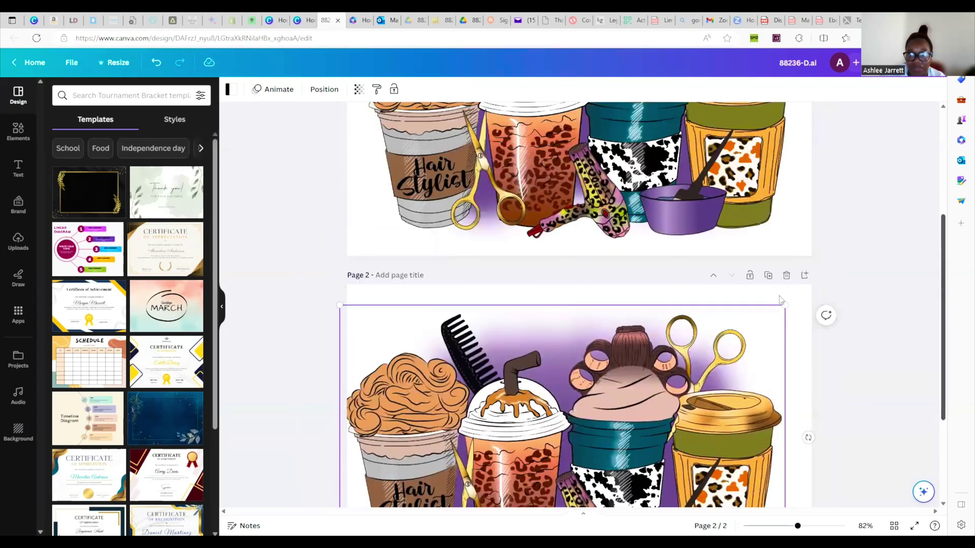
Step: Delete page 2, then group the remaining page's cup artwork and shift it up slightly
{"action": "left_click", "coordinate": [787, 275]}
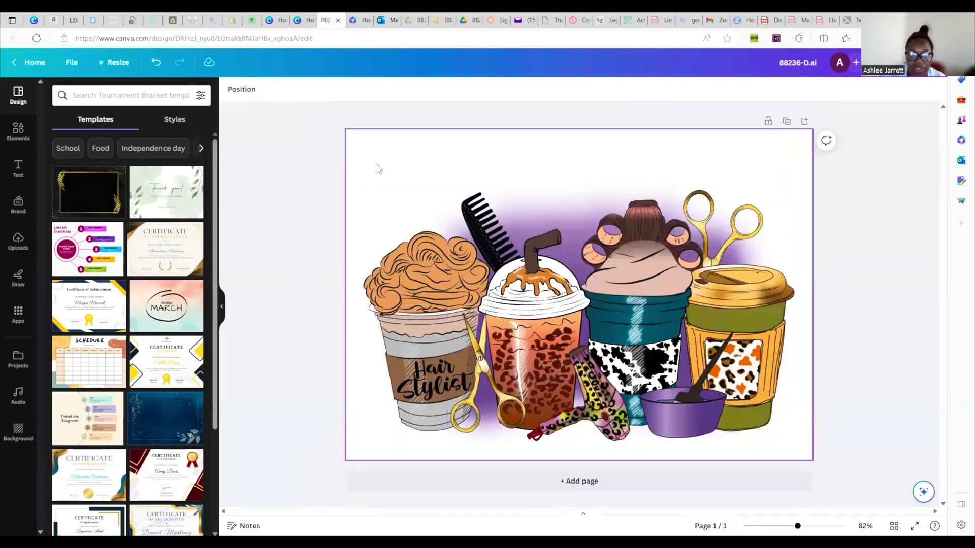
{"action": "left_click_drag", "start_coordinate": [374, 168], "coordinate": [720, 419]}
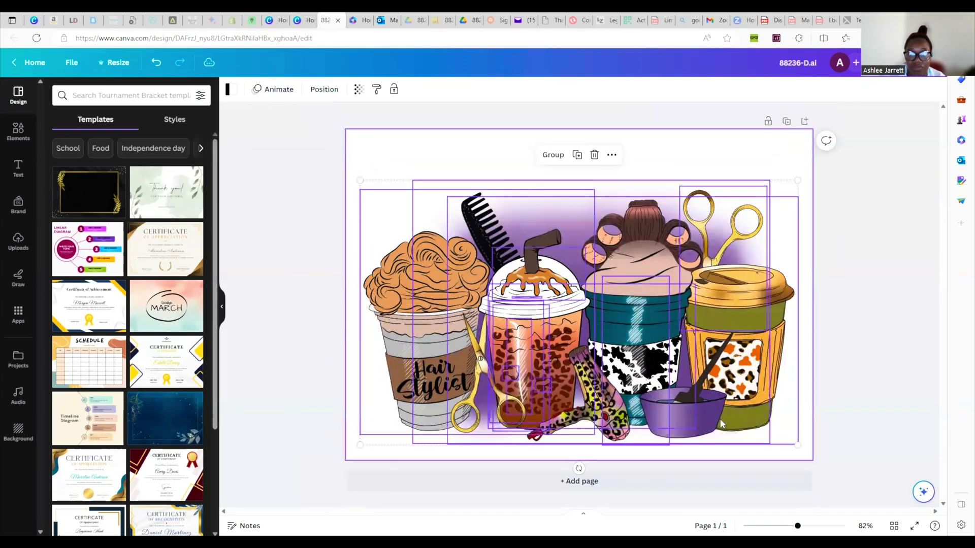
{"action": "left_click", "coordinate": [552, 156]}
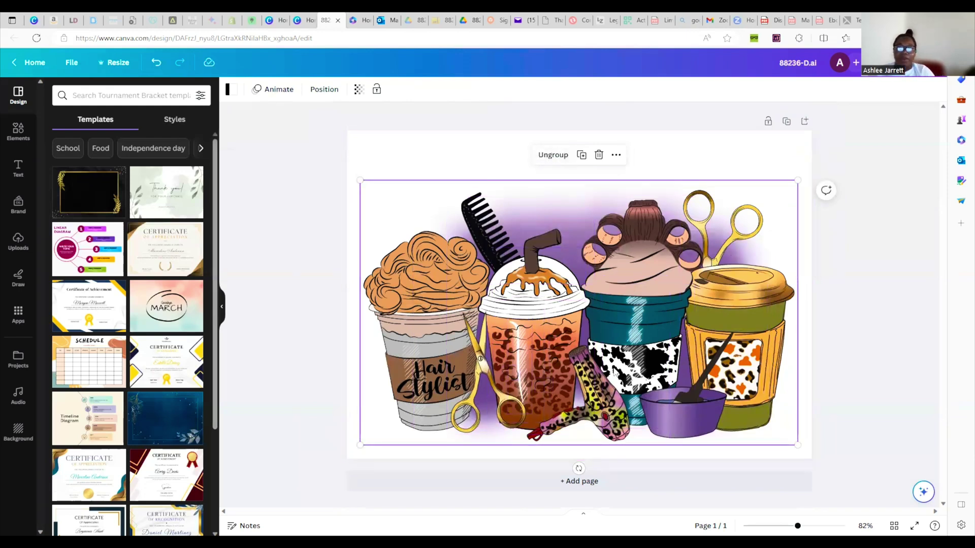
{"action": "left_click_drag", "start_coordinate": [611, 369], "coordinate": [595, 343]}
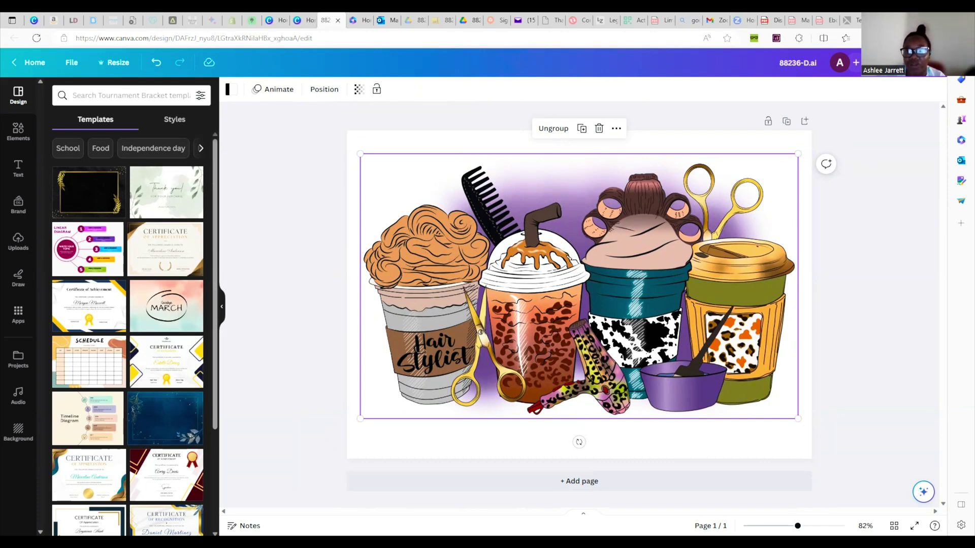
Step: Choose Share on social with Facebook Page as the publishing destination
{"action": "left_click", "coordinate": [893, 63]}
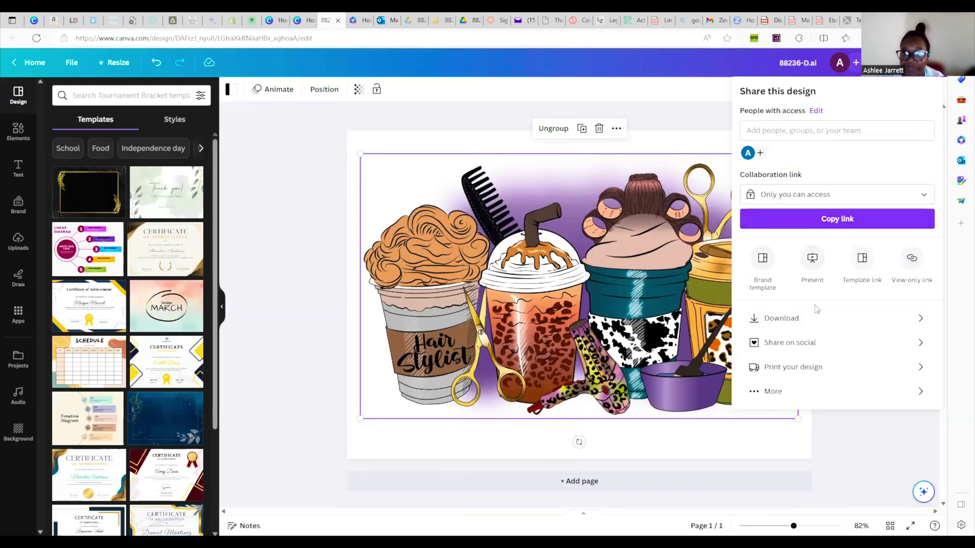
{"action": "left_click", "coordinate": [823, 347]}
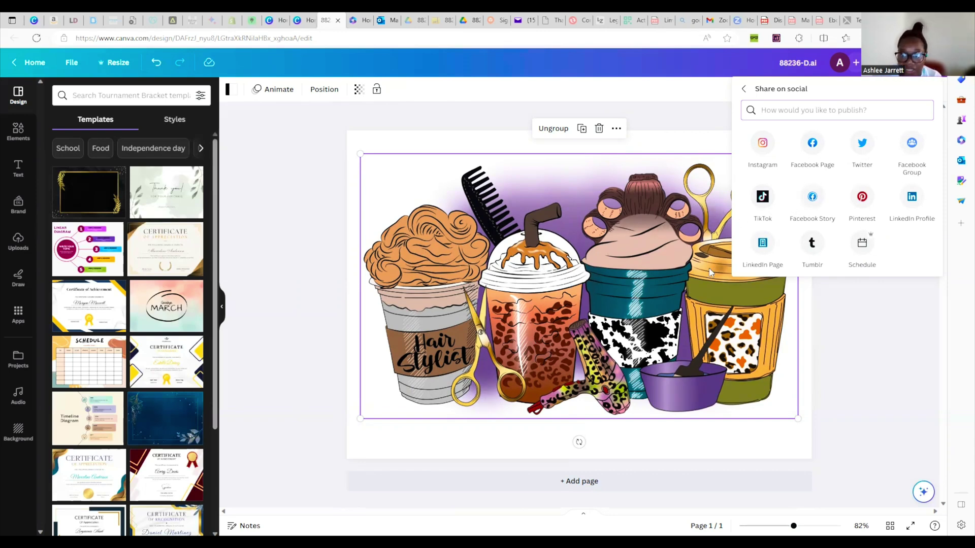
{"action": "left_click", "coordinate": [763, 143]}
{"action": "left_click", "coordinate": [744, 91]}
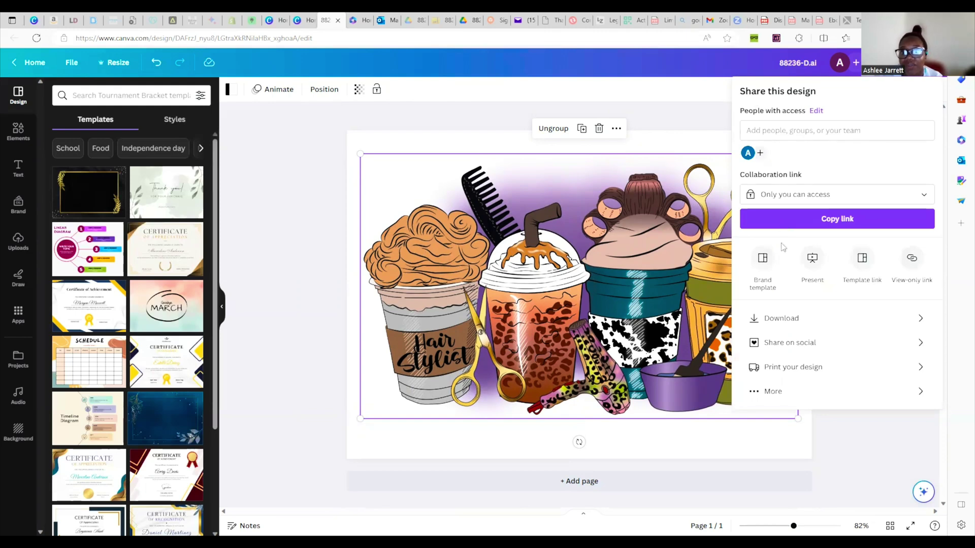
{"action": "left_click", "coordinate": [800, 344]}
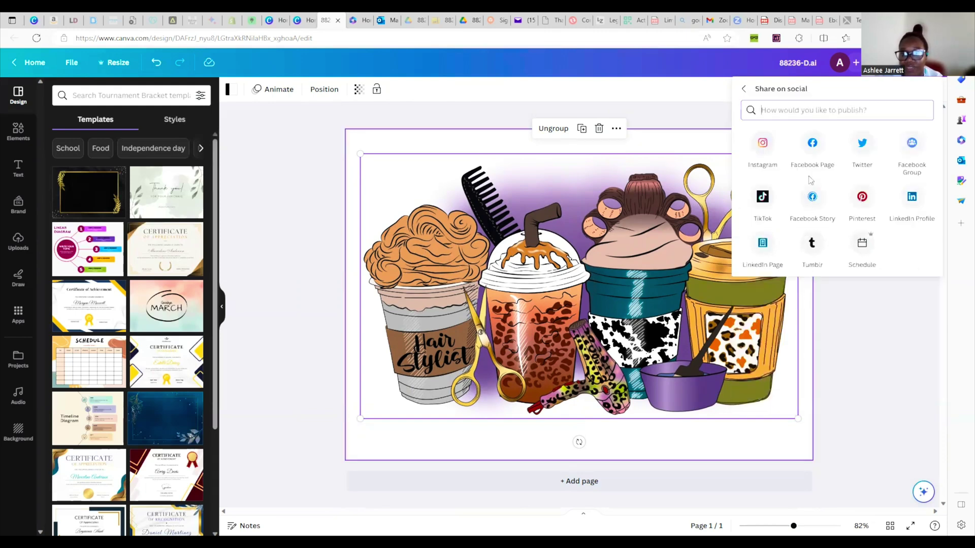
{"action": "left_click", "coordinate": [812, 145]}
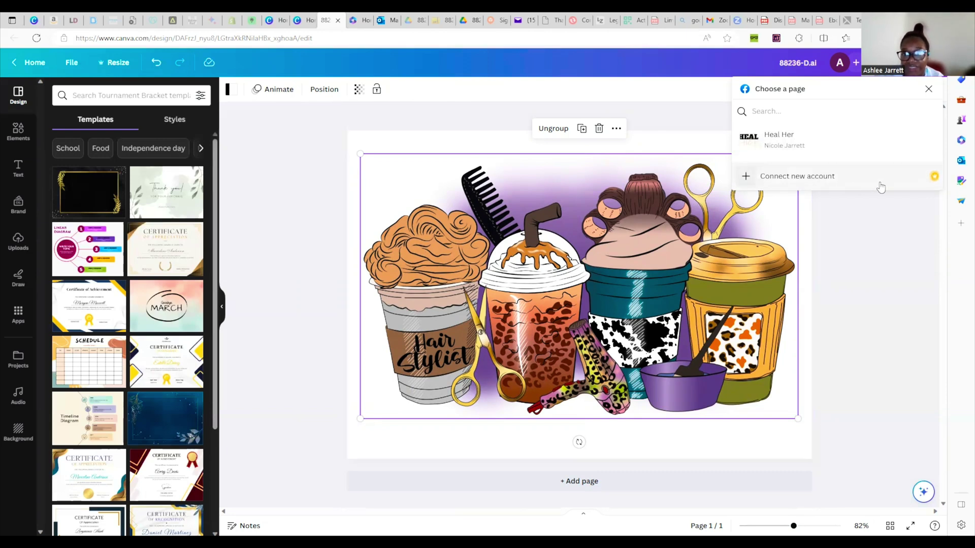
Step: Pick the Heal Her page and caption the post 'Hey guys I have a new design, let me know what you think?'
{"action": "left_click", "coordinate": [814, 144]}
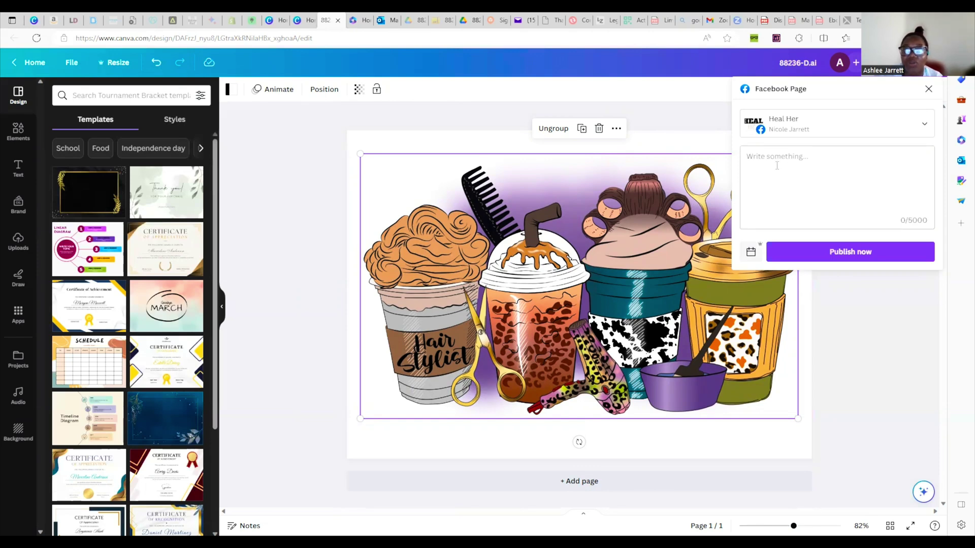
{"action": "left_click", "coordinate": [807, 198]}
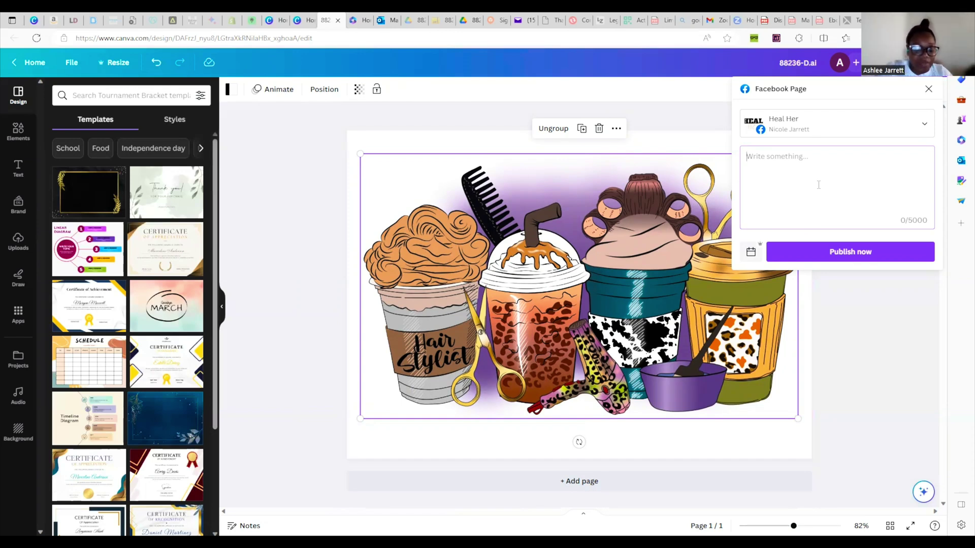
{"action": "type", "text": "Hey"}
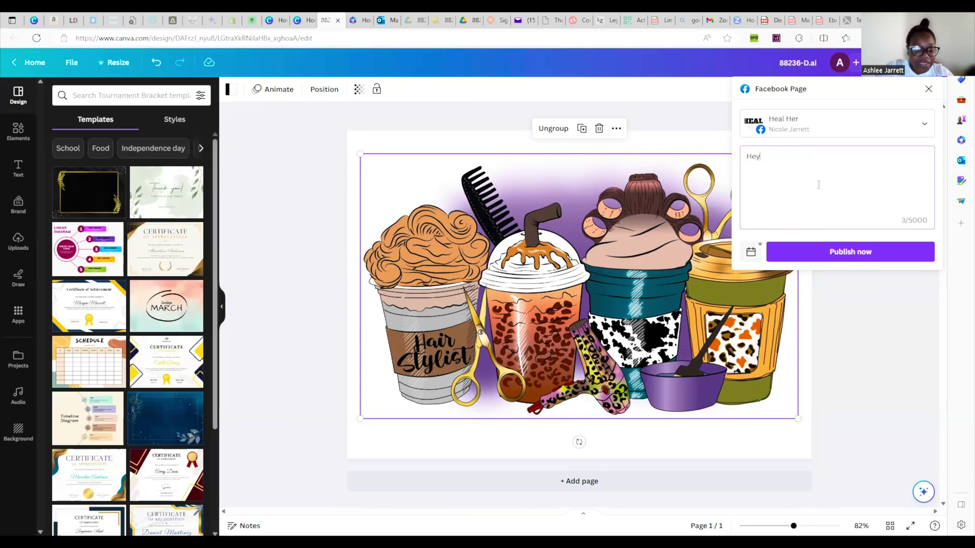
{"action": "type", "text": " gu"}
{"action": "type", "text": "yd "}
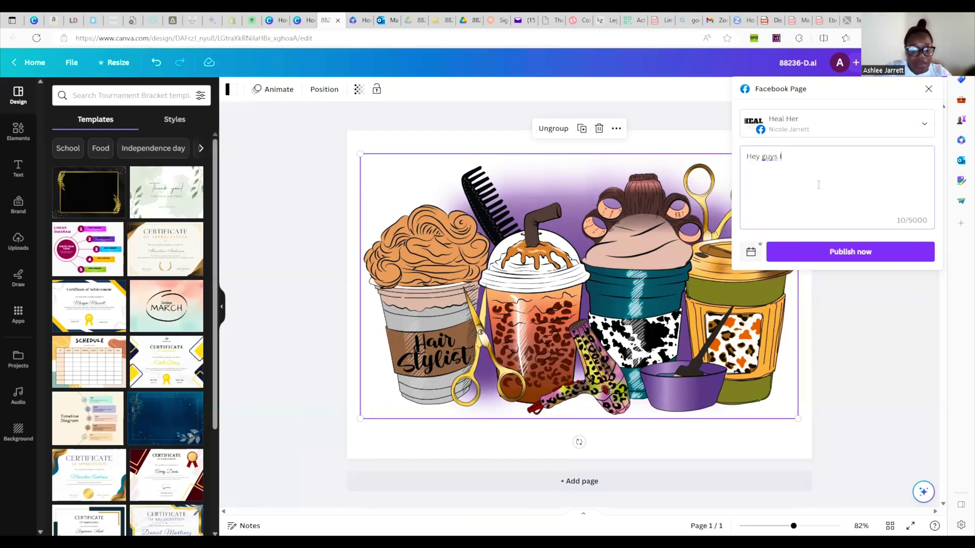
{"action": "type", "text": " I have a new desig"}
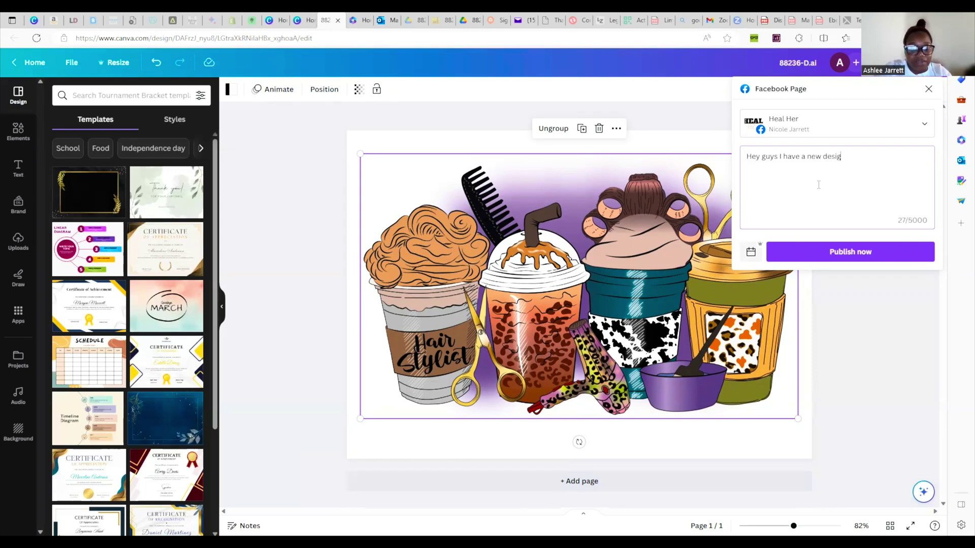
{"action": "type", "text": "n "}
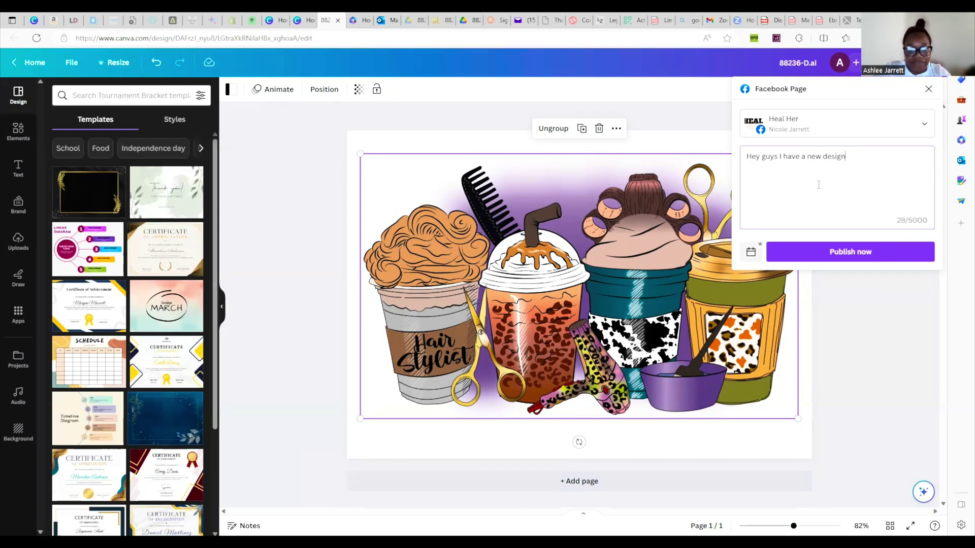
{"action": "type", "text": ", let me know what you think"}
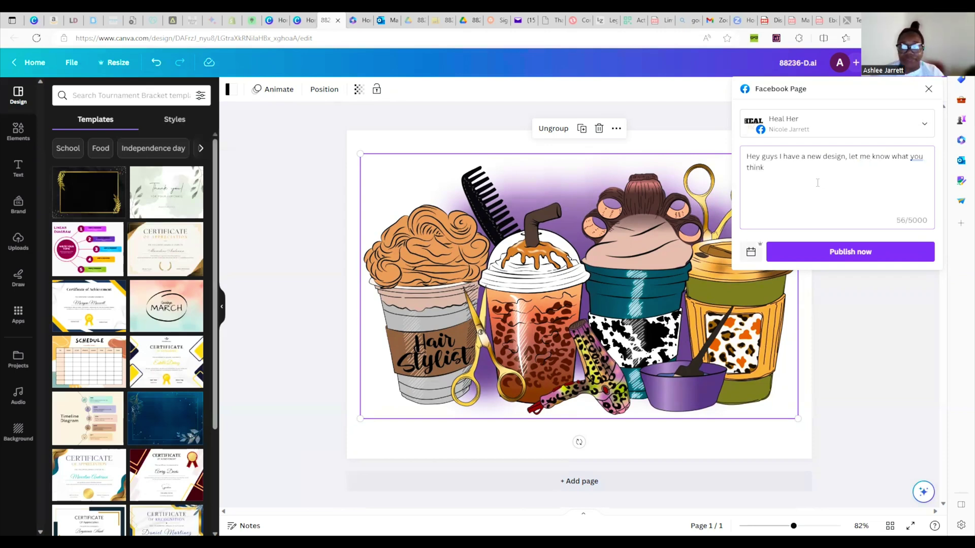
{"action": "type", "text": "?"}
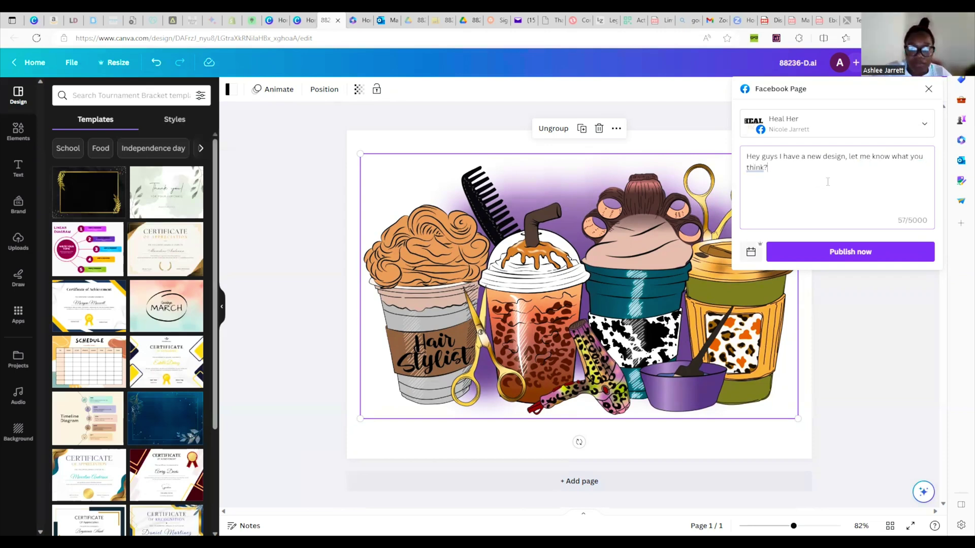
Step: Schedule the Facebook post for 18 August at 10:00 AM
{"action": "left_click", "coordinate": [751, 254]}
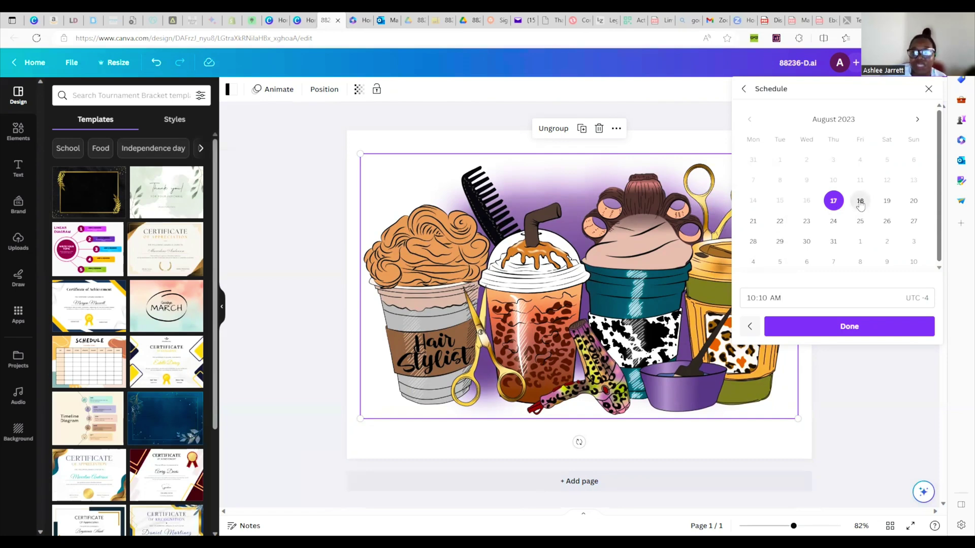
{"action": "left_click", "coordinate": [860, 202]}
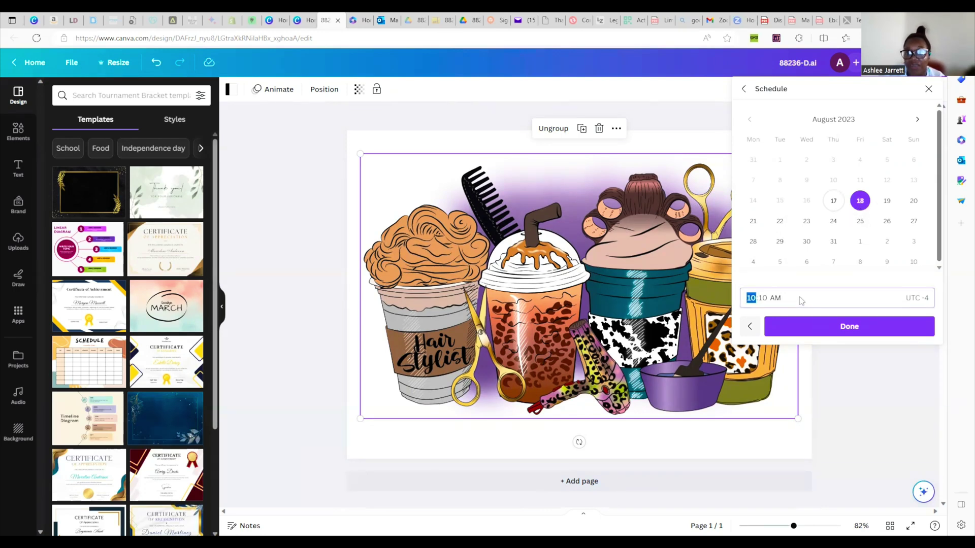
{"action": "left_click", "coordinate": [773, 299]}
{"action": "left_click", "coordinate": [764, 299]}
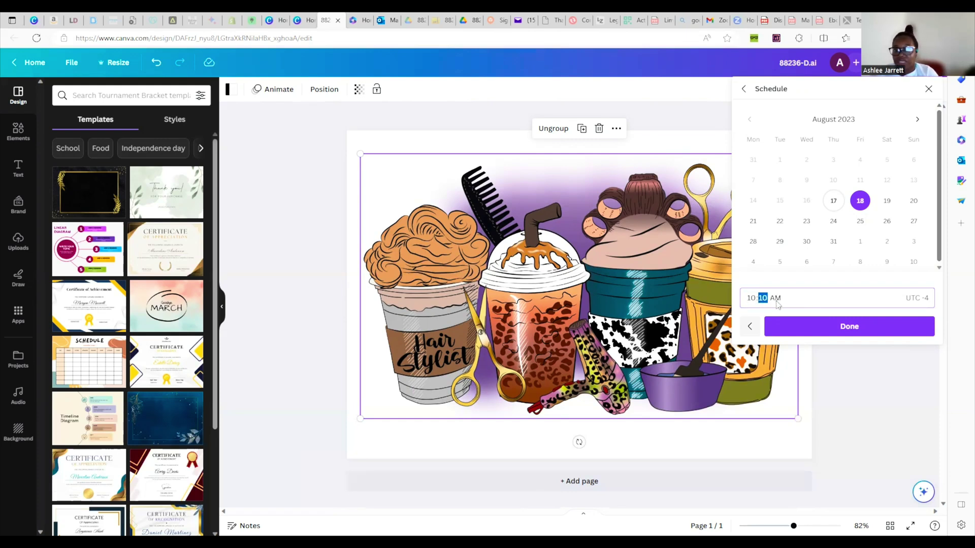
{"action": "type", "text": "00"}
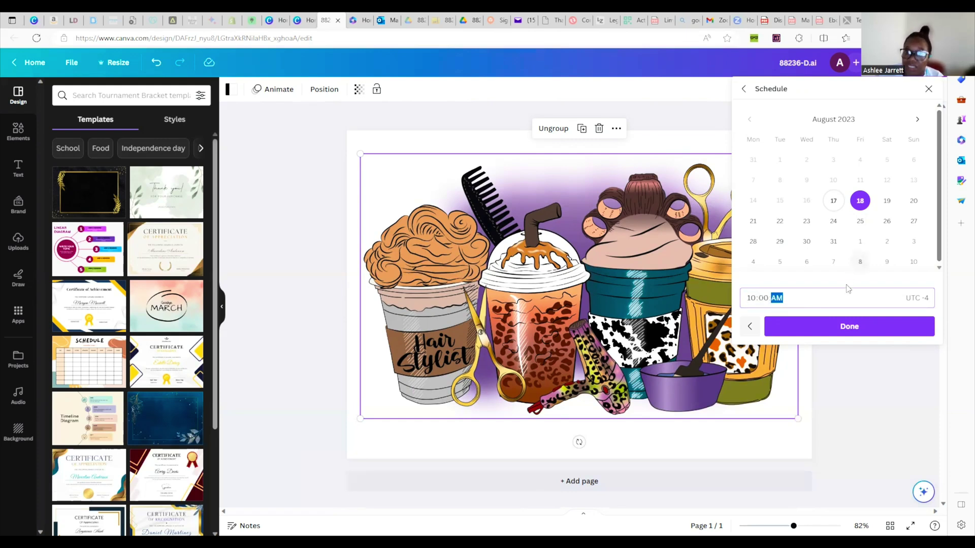
{"action": "left_click", "coordinate": [816, 330]}
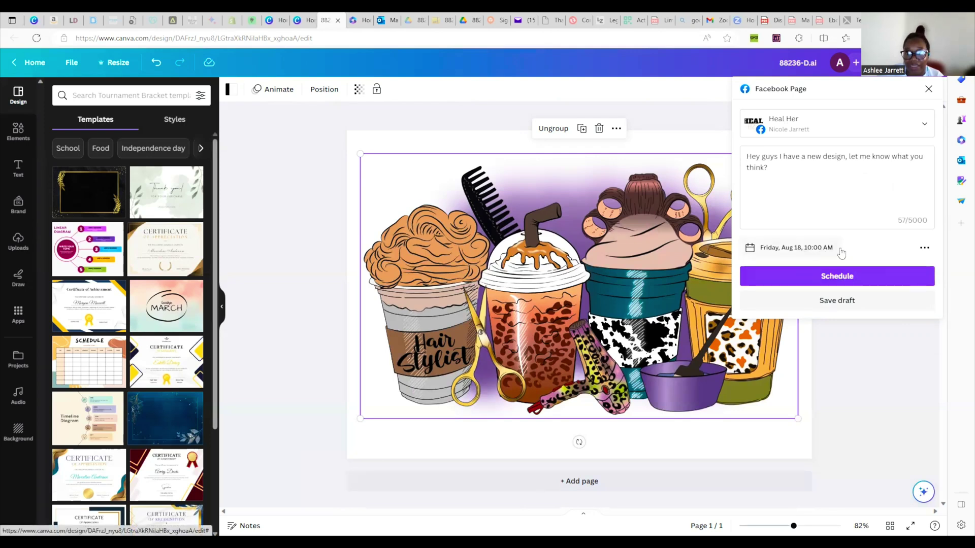
Step: Remove the scheduled date and time so the post publishes immediately
{"action": "left_click", "coordinate": [786, 247]}
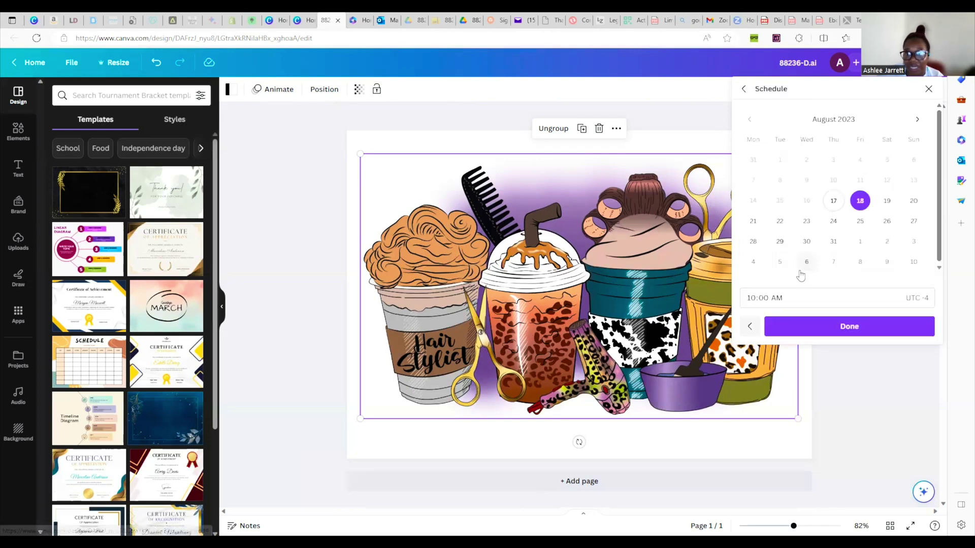
{"action": "left_click", "coordinate": [752, 327]}
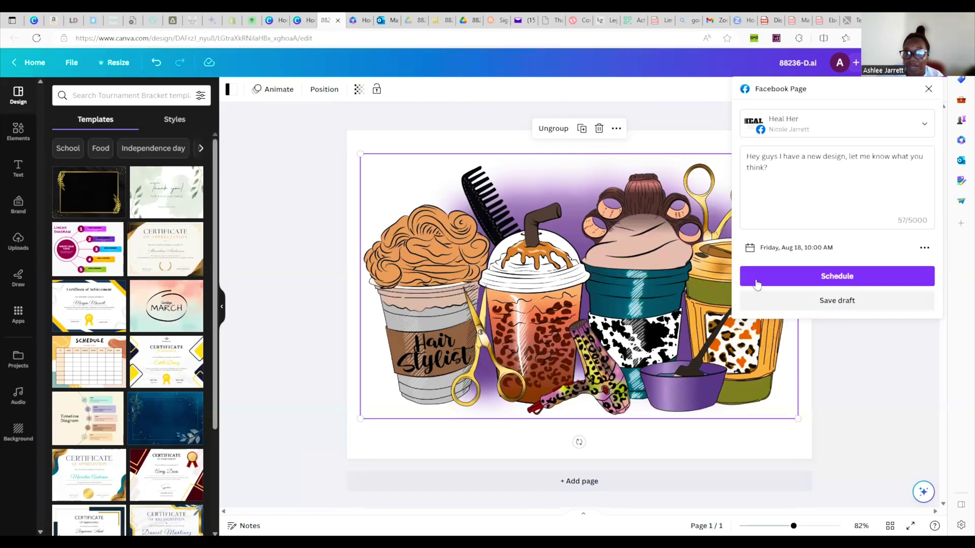
{"action": "left_click", "coordinate": [925, 248]}
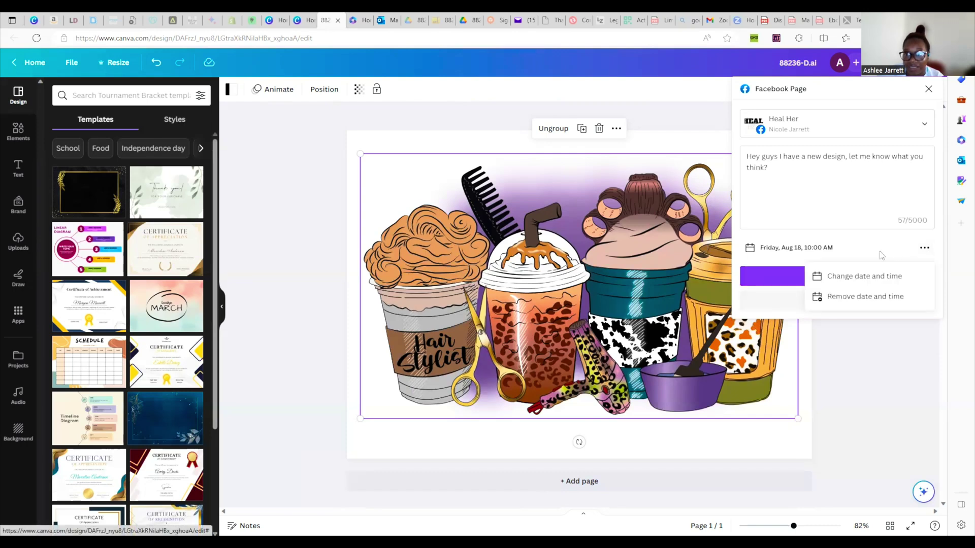
{"action": "left_click", "coordinate": [879, 296]}
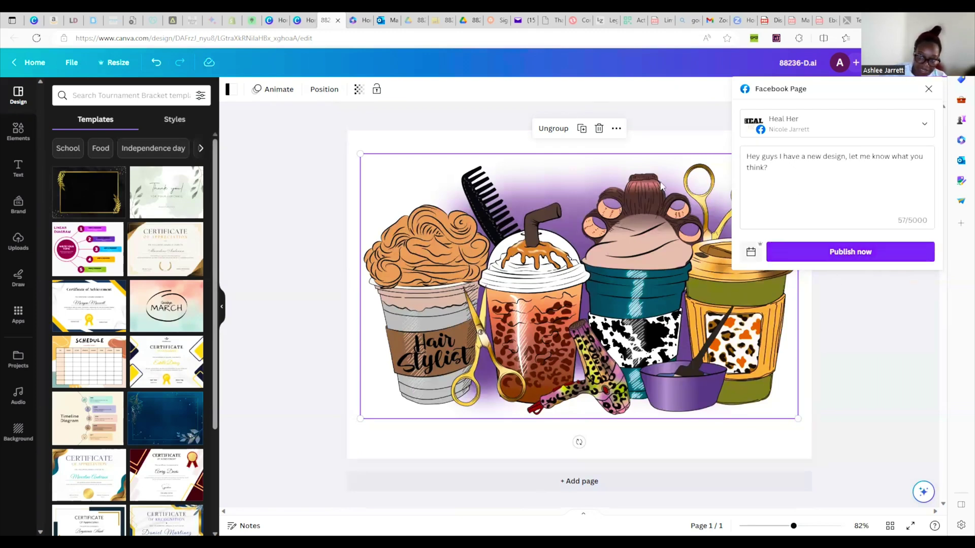
Step: Publish the cup-design post to the Heal Her Facebook page right now
{"action": "left_click", "coordinate": [866, 252]}
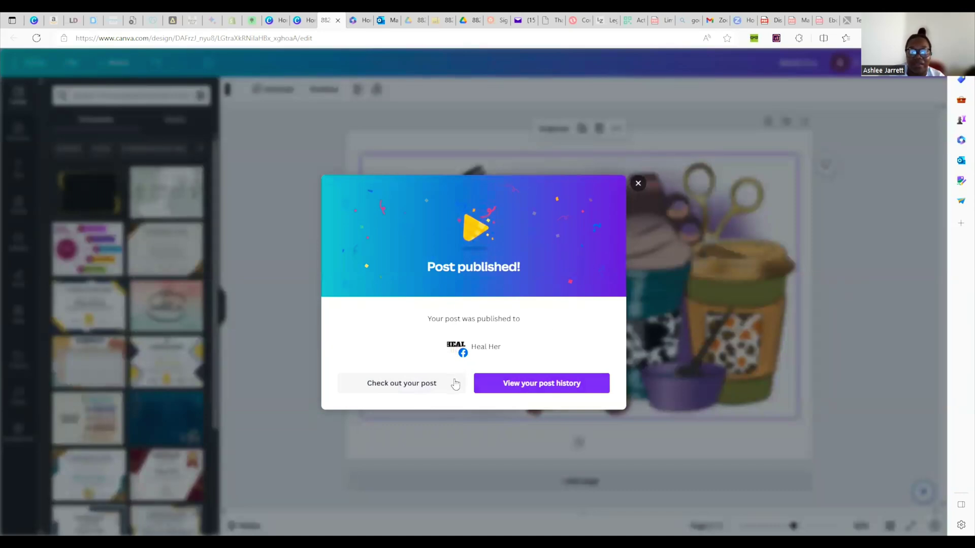
Step: View the live post on Facebook, then return to the Canva tab
{"action": "left_click", "coordinate": [405, 388]}
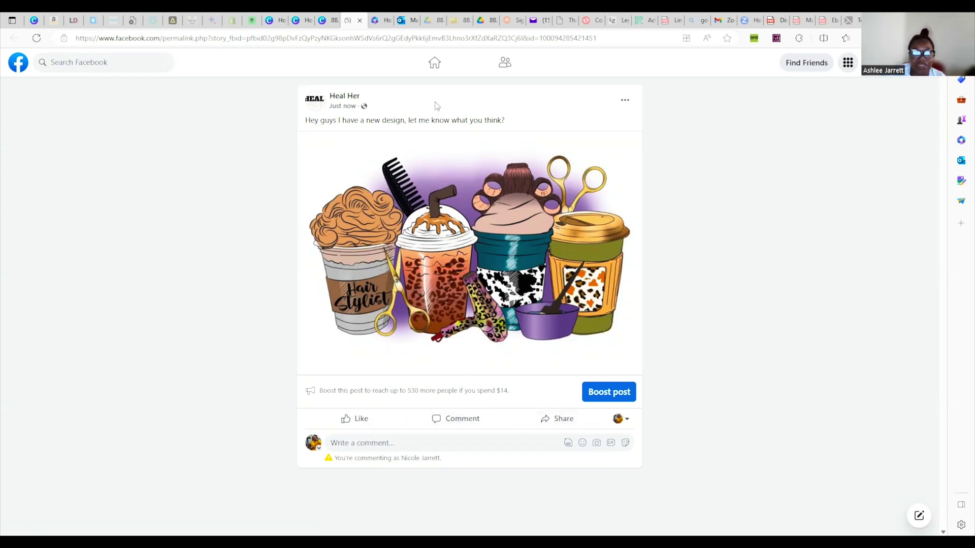
{"action": "left_click", "coordinate": [329, 20]}
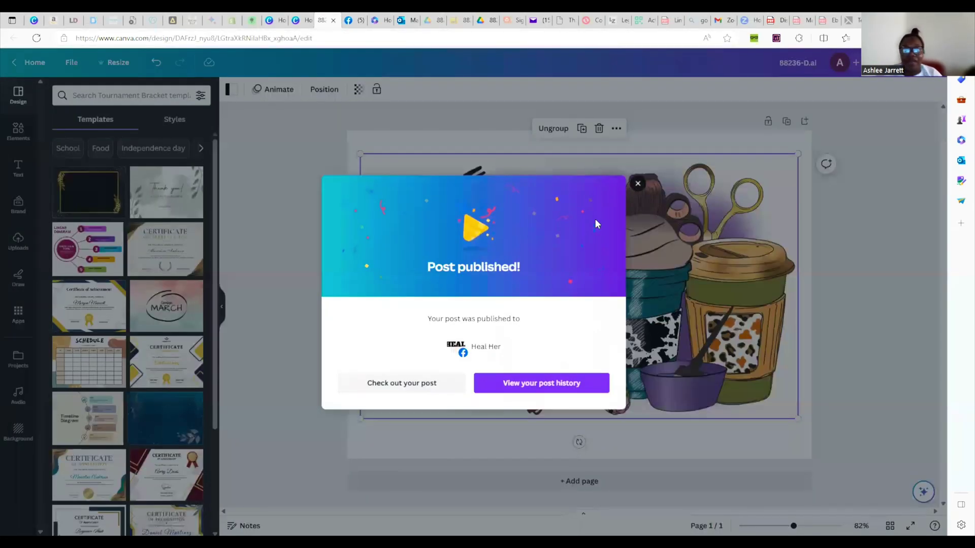
Step: Dismiss the publish confirmation and start a new blank T-Shirt design from Canva home
{"action": "left_click", "coordinate": [838, 182]}
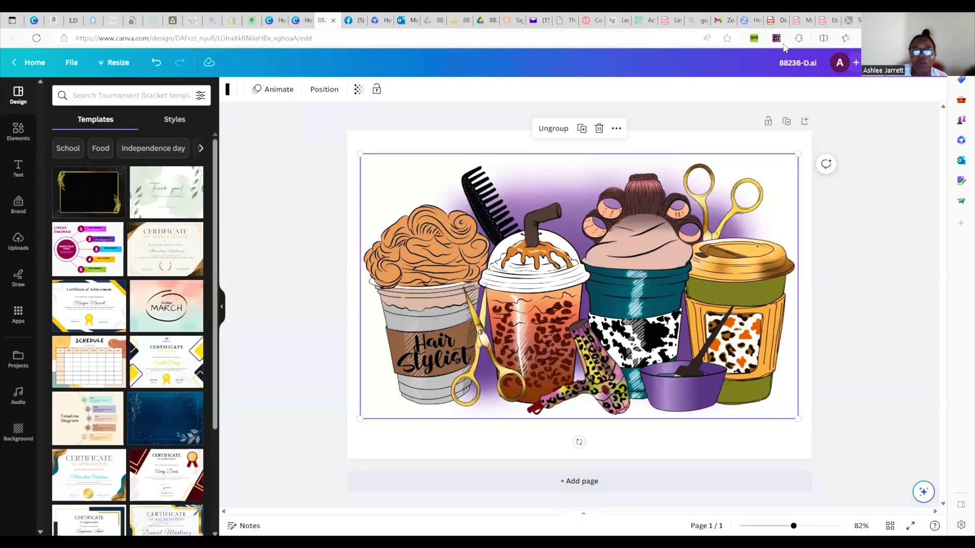
{"action": "left_click", "coordinate": [29, 63]}
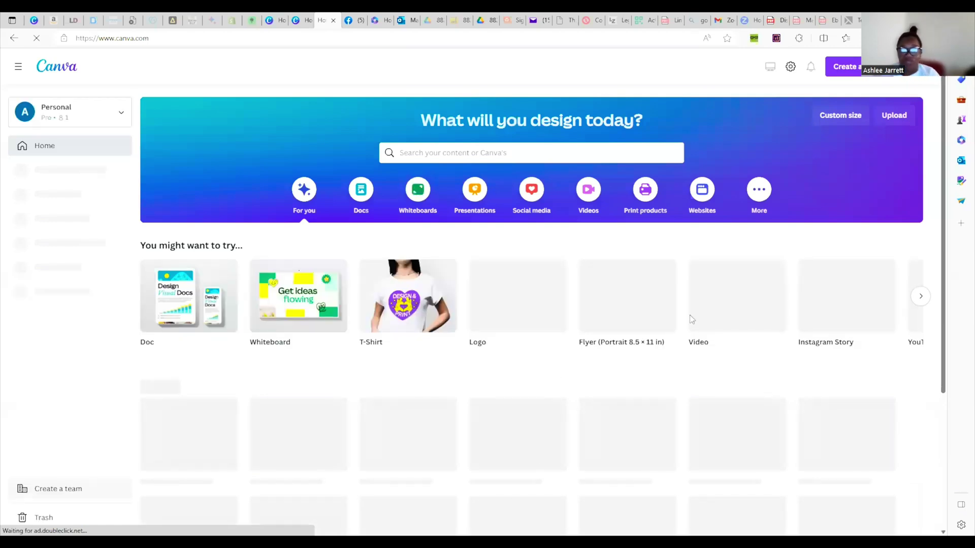
{"action": "left_click", "coordinate": [843, 66]}
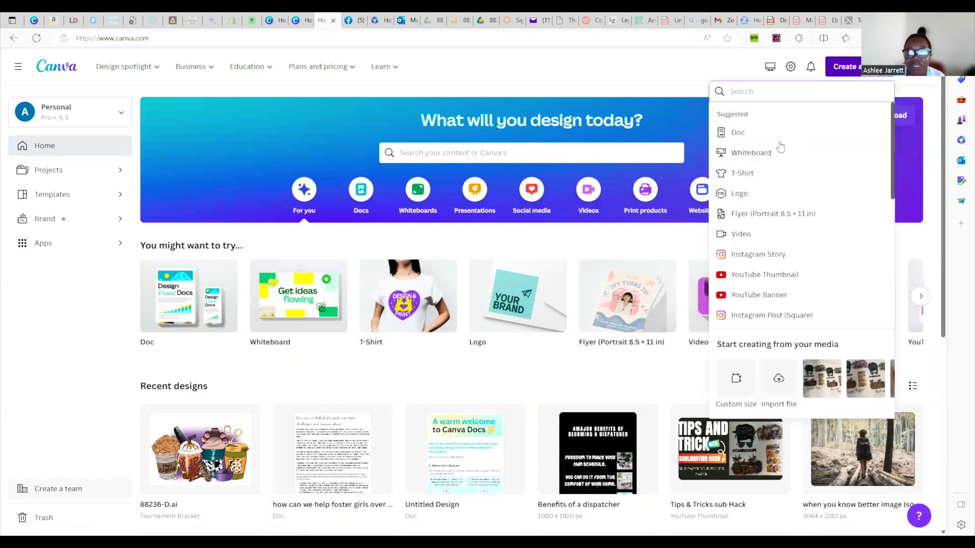
{"action": "left_click", "coordinate": [769, 176]}
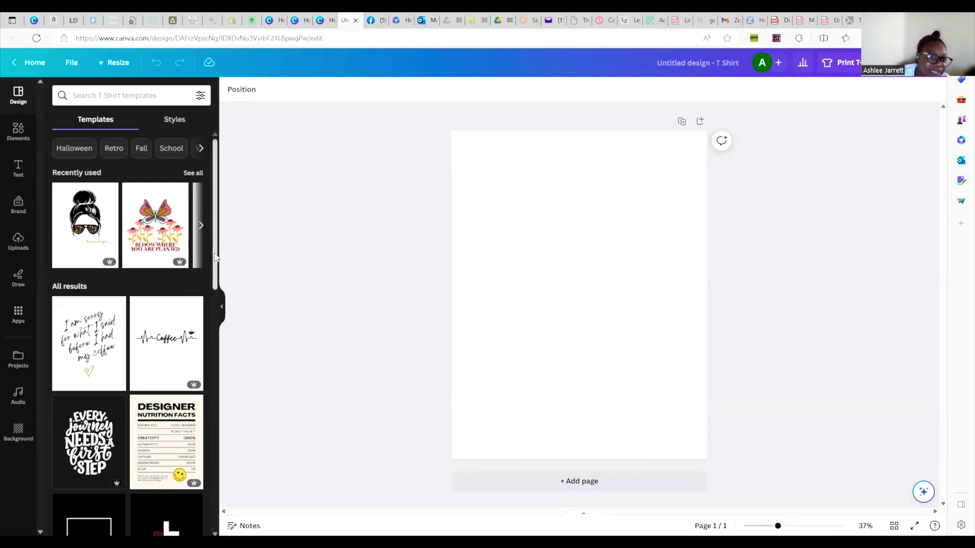
Step: Apply the Hustle template to the shirt, turning its Hustle text horizontal and moving it higher
{"action": "left_click_drag", "start_coordinate": [215, 256], "coordinate": [217, 430]}
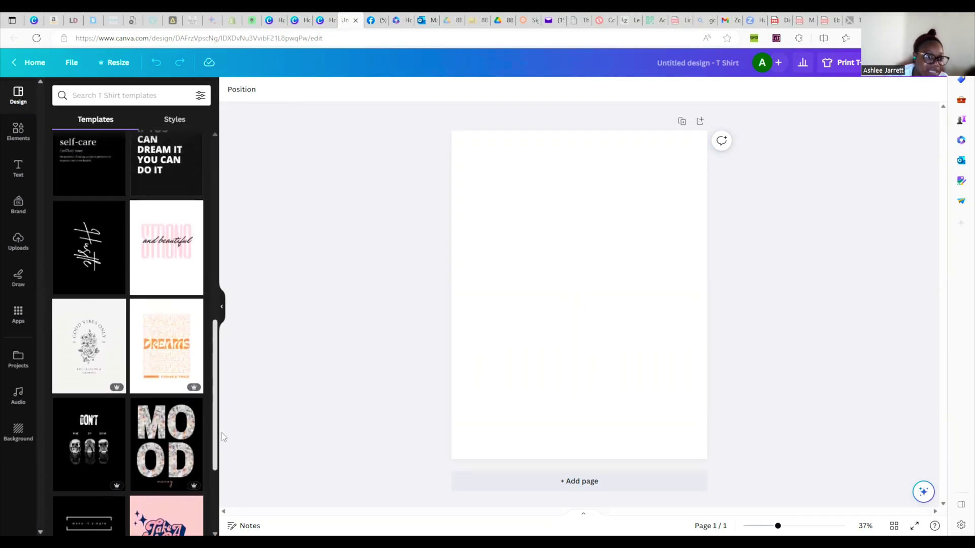
{"action": "left_click", "coordinate": [85, 266]}
{"action": "left_click", "coordinate": [583, 355]}
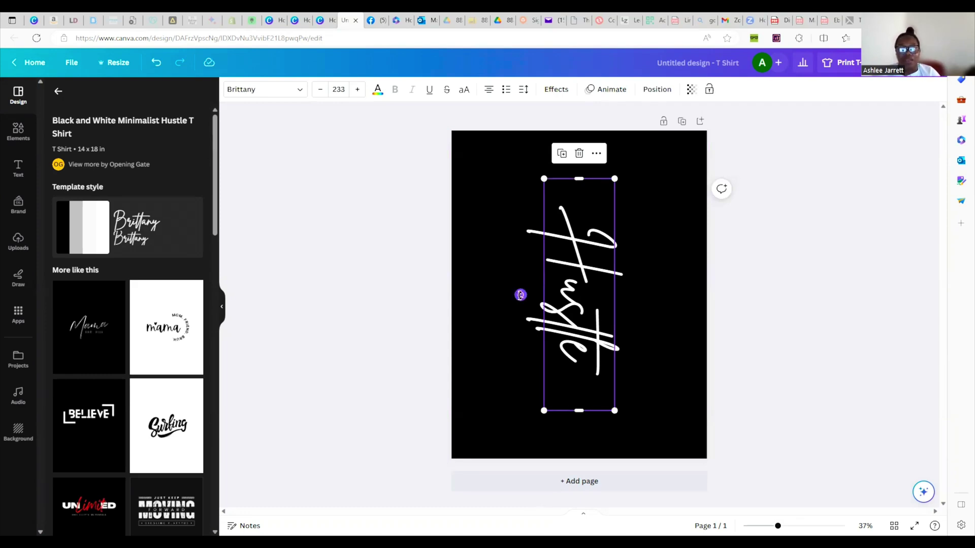
{"action": "left_click_drag", "start_coordinate": [521, 294], "coordinate": [599, 355]}
{"action": "left_click_drag", "start_coordinate": [588, 311], "coordinate": [535, 353]}
Step: Duplicate the Hustle text, retype the copy as 'Hard', and position it just below
{"action": "left_click", "coordinate": [567, 154]}
{"action": "double_click", "coordinate": [544, 319]}
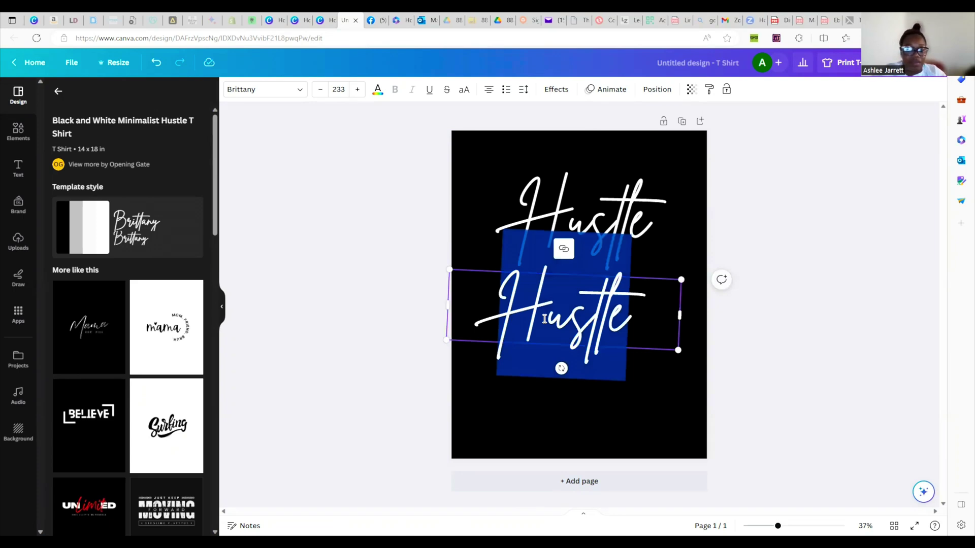
{"action": "type", "text": "Hard"}
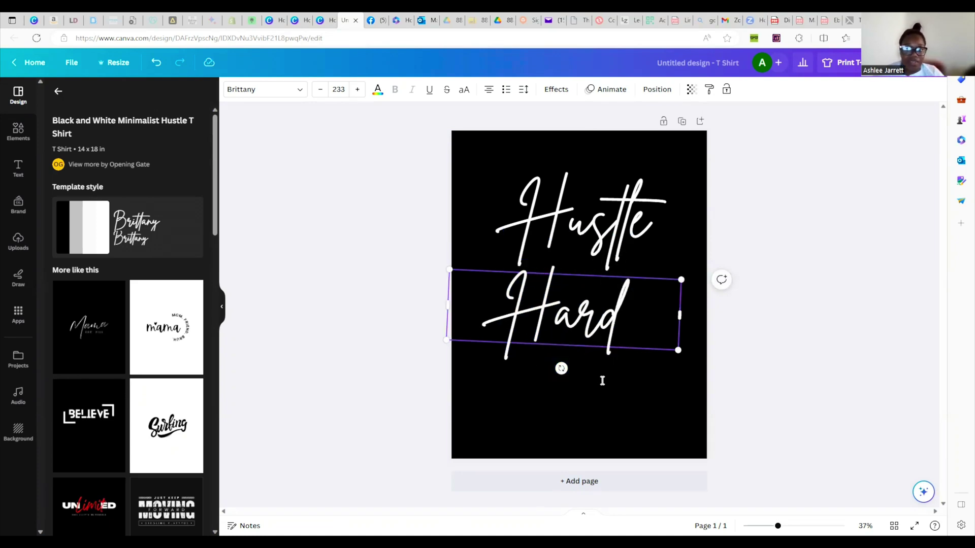
{"action": "left_click", "coordinate": [602, 421]}
{"action": "left_click_drag", "start_coordinate": [587, 327], "coordinate": [601, 342]}
{"action": "left_click", "coordinate": [633, 404]}
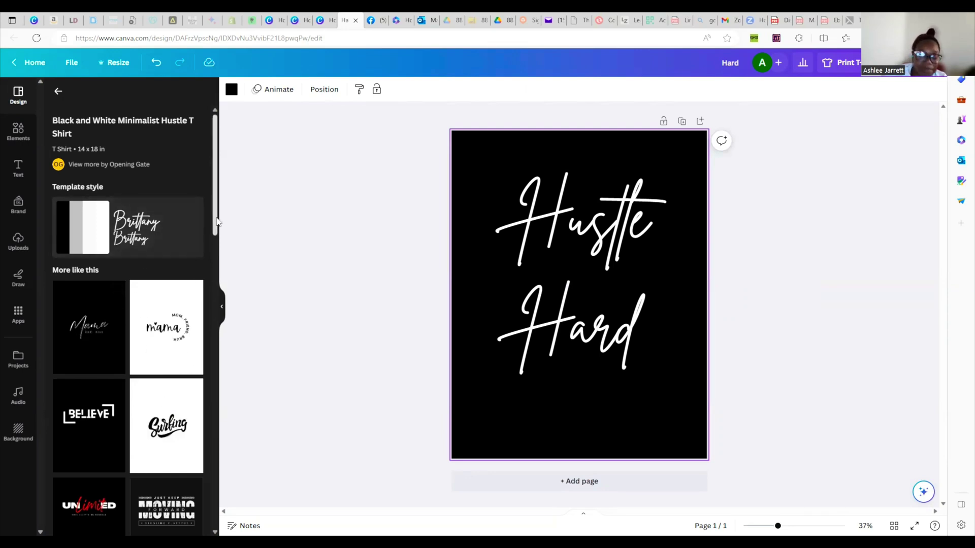
Step: Browse the More like this templates and view the FAUGET Black Bold Logo Text Graphic T-Shirt template
{"action": "left_click_drag", "start_coordinate": [218, 222], "coordinate": [224, 328]}
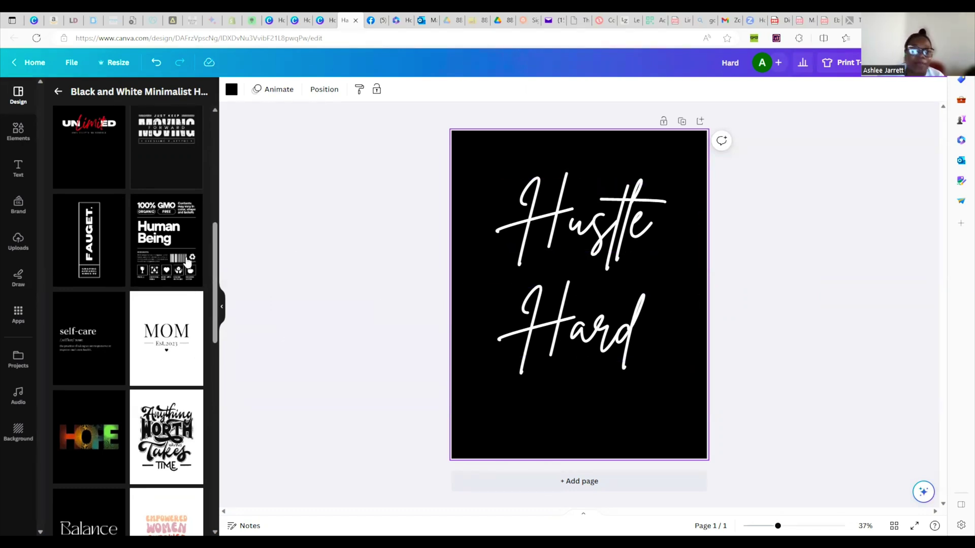
{"action": "left_click", "coordinate": [100, 243]}
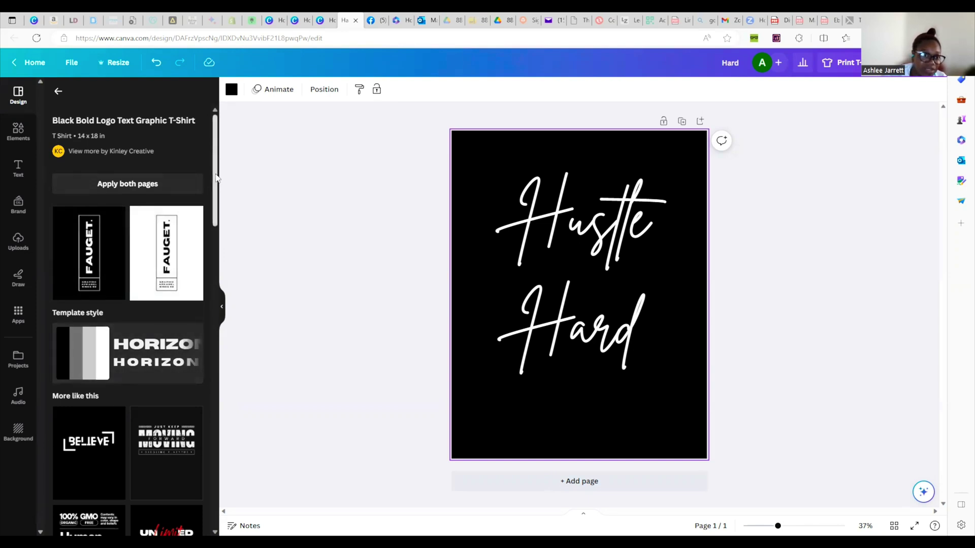
{"action": "mouse_move", "coordinate": [218, 179]}
{"action": "left_mouse_down"}
{"action": "mouse_move", "coordinate": [212, 295]}
{"action": "mouse_move", "coordinate": [230, 174]}
{"action": "left_mouse_up"}
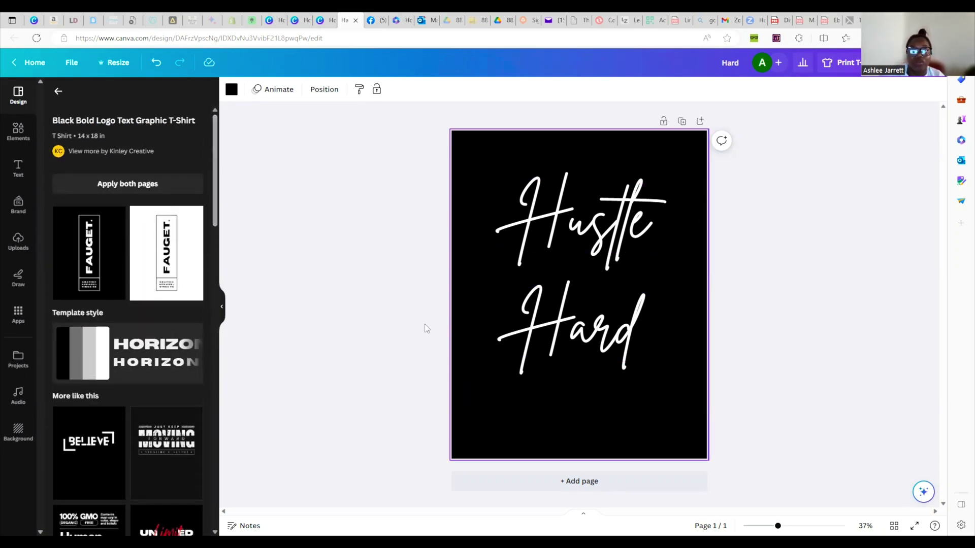